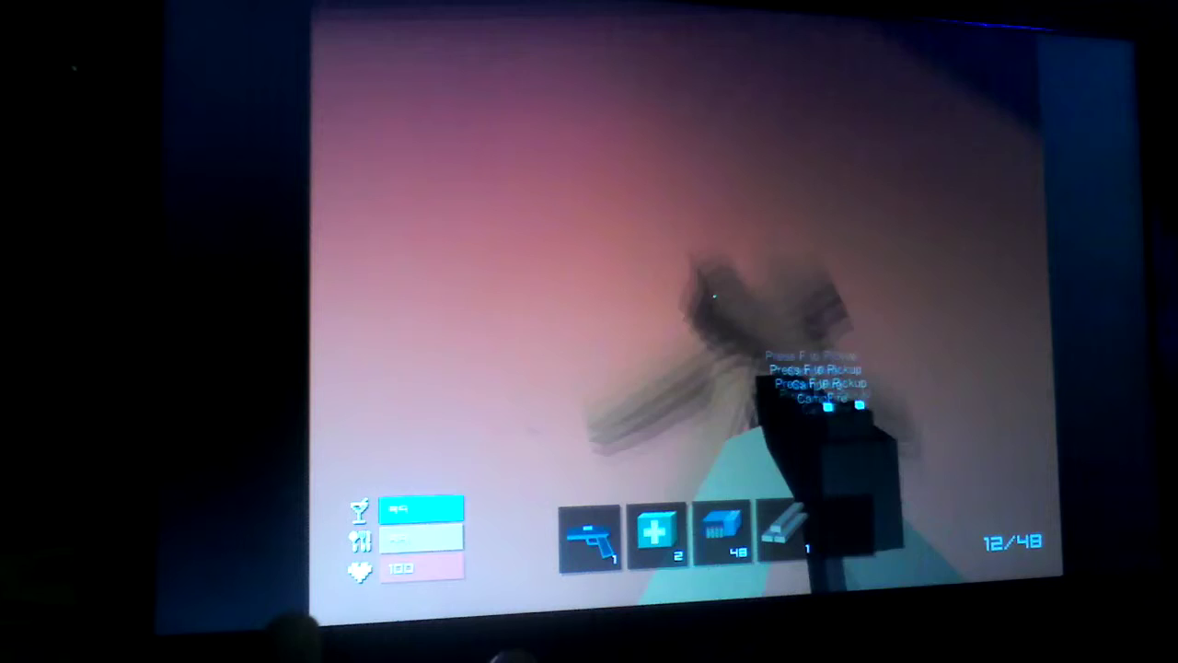
Step: Pick up the campfire and fire three pistol shots, leaving 7/48 ammo, then pause
key("f")
left_click(714, 297)
left_click(715, 296)
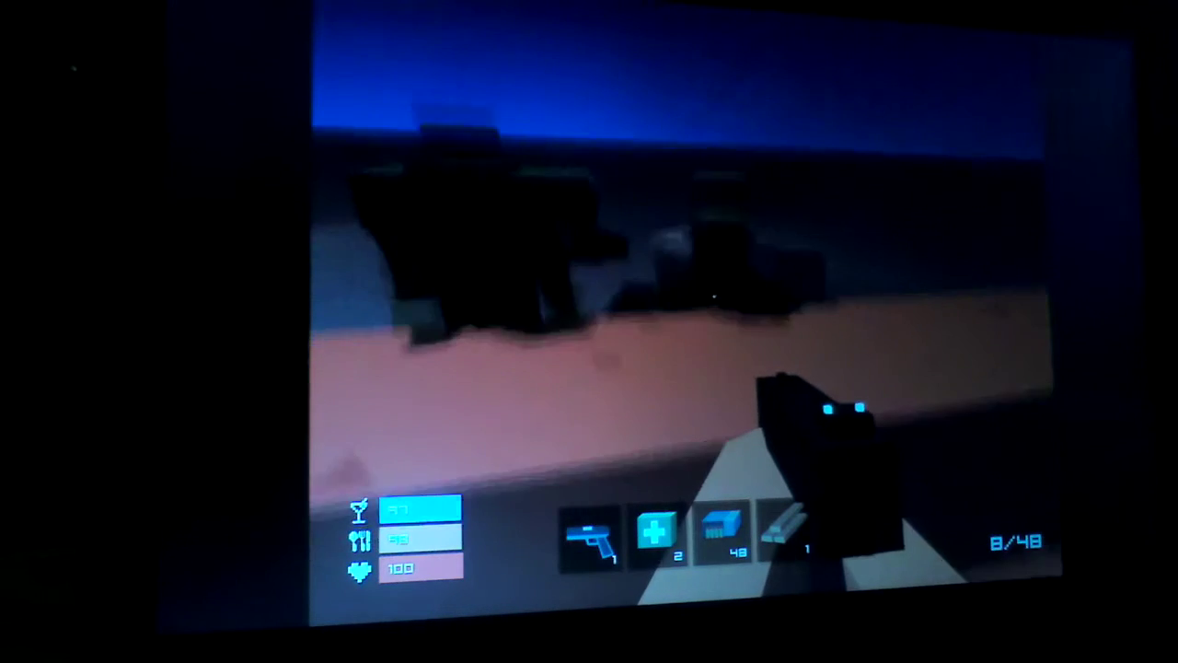
left_click(714, 296)
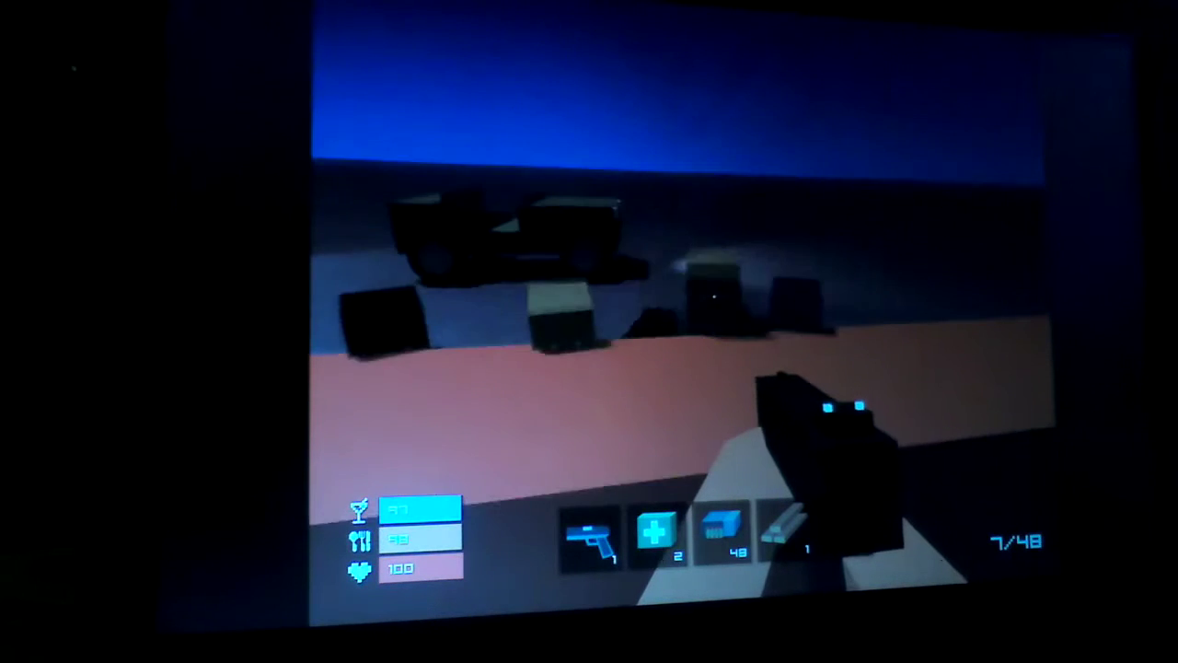
key("Escape")
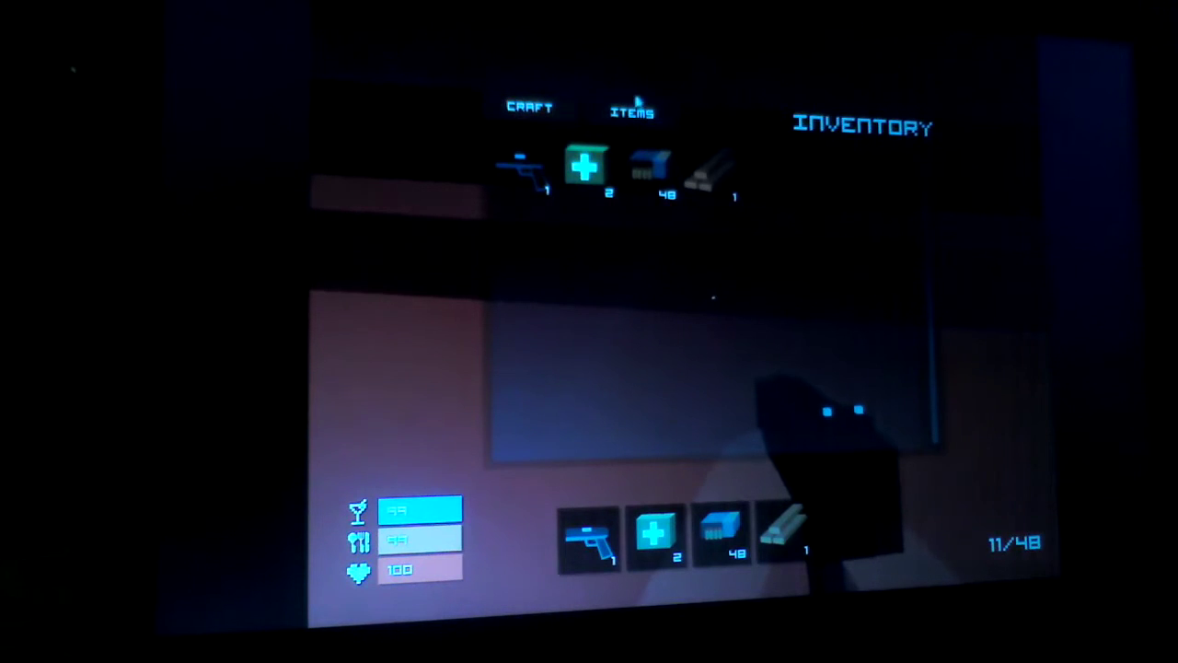
left_click(543, 108)
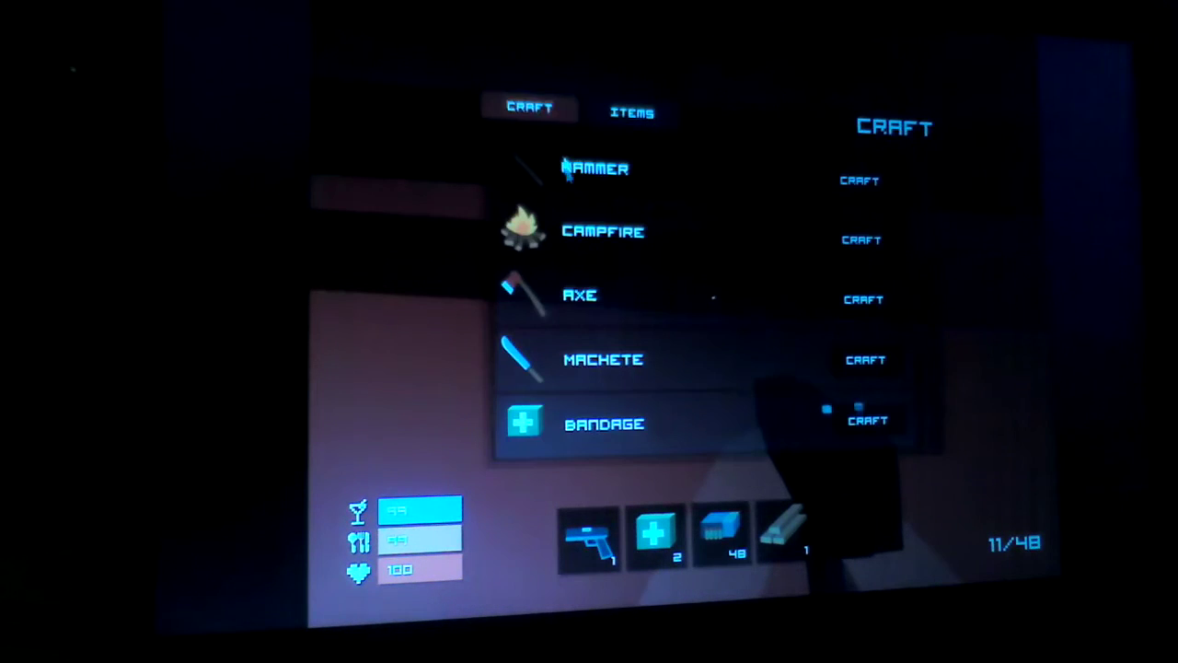
left_click(847, 182)
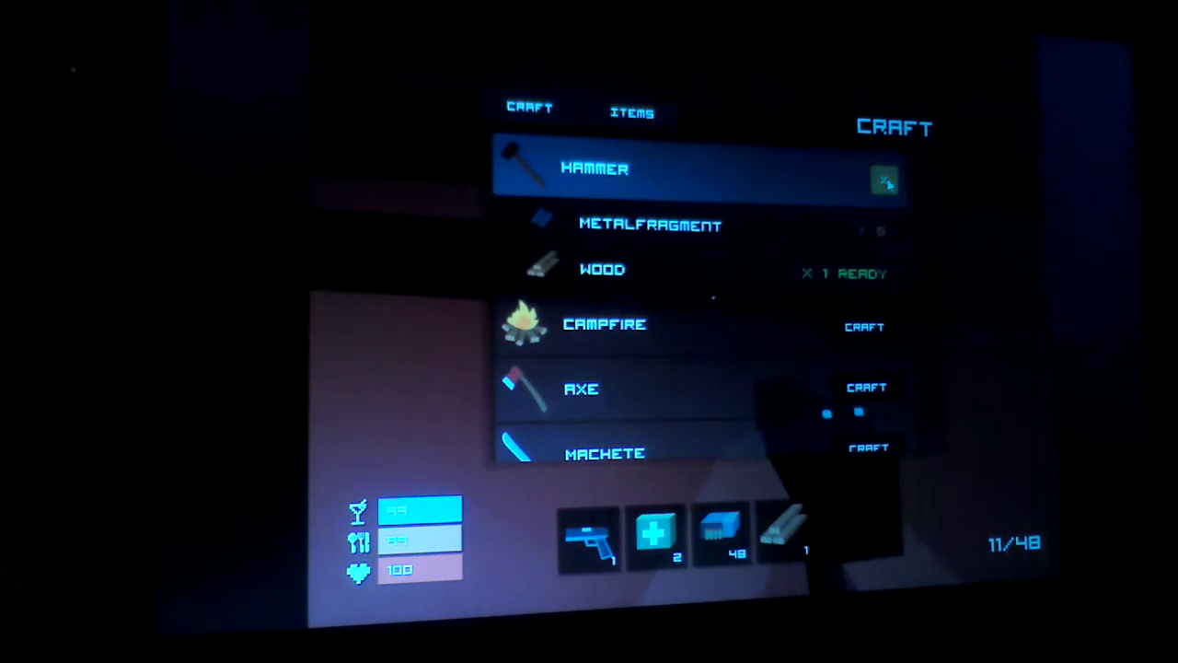
key("Escape")
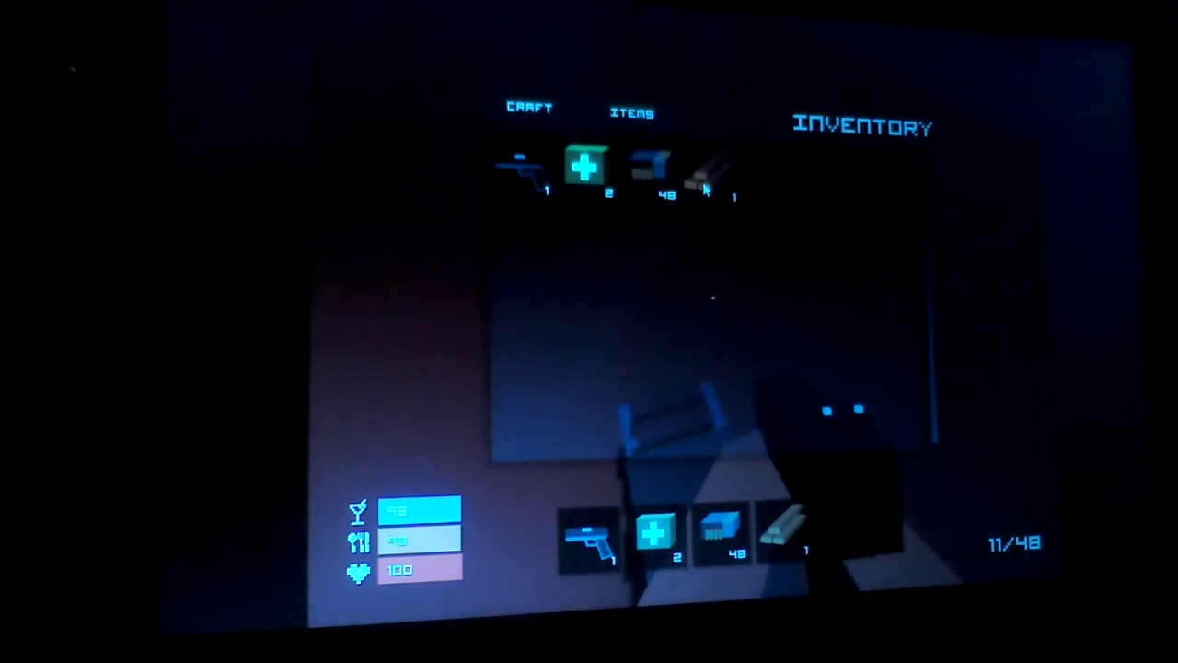
key("Escape")
Step: Resume play and take a quick look at the inventory
left_click(709, 297)
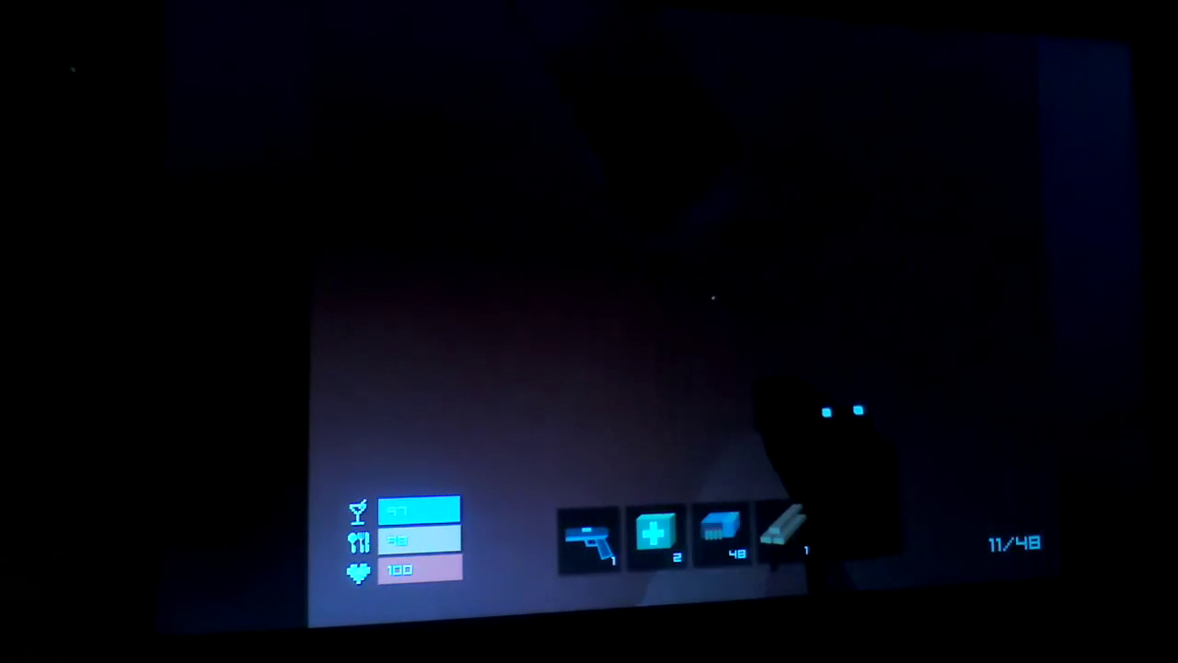
key("Tab")
key("Escape")
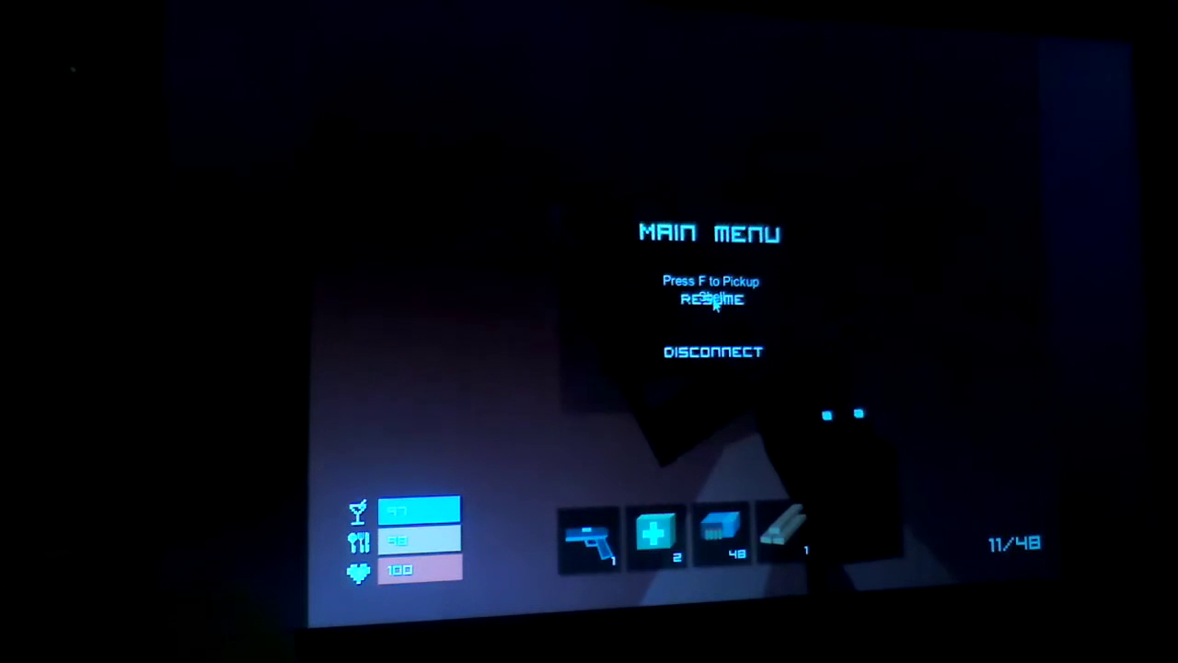
left_click(710, 297)
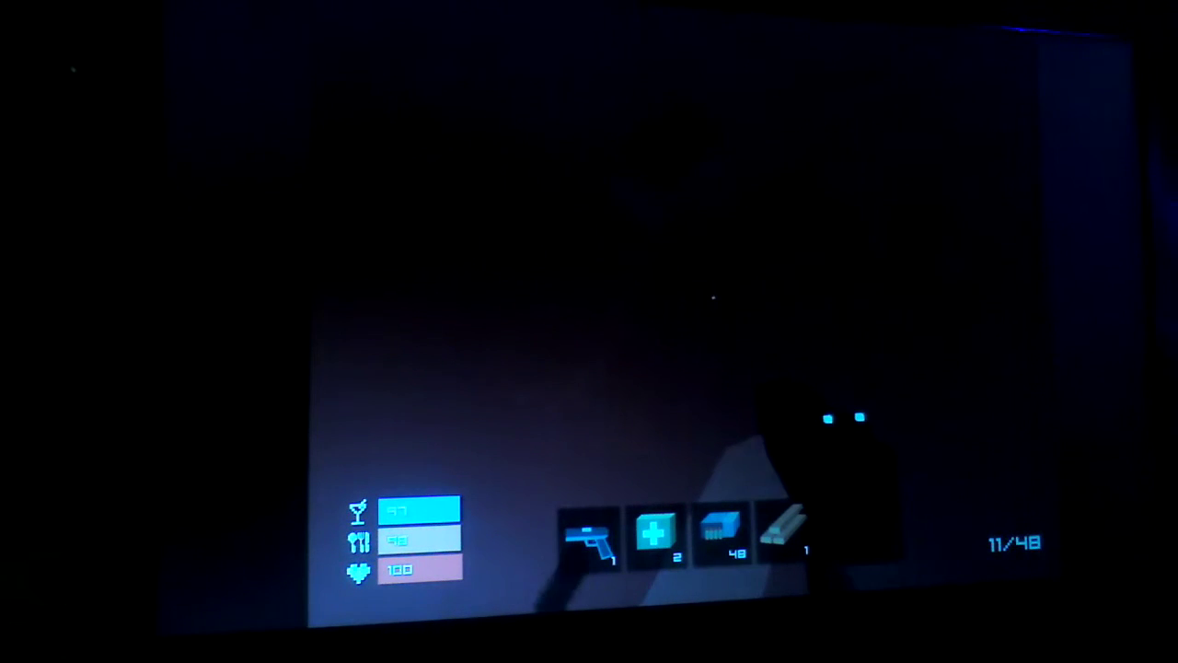
Step: Pick up the grenade and nearby items, then bring the inventory back up
key("f")
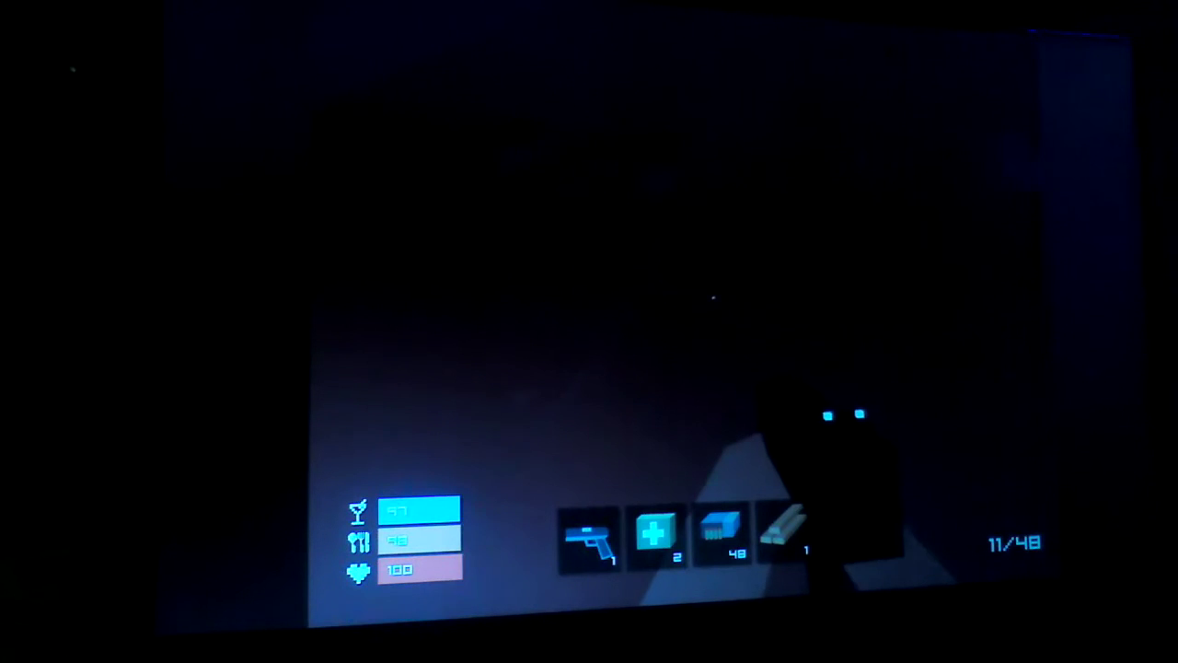
key("Tab")
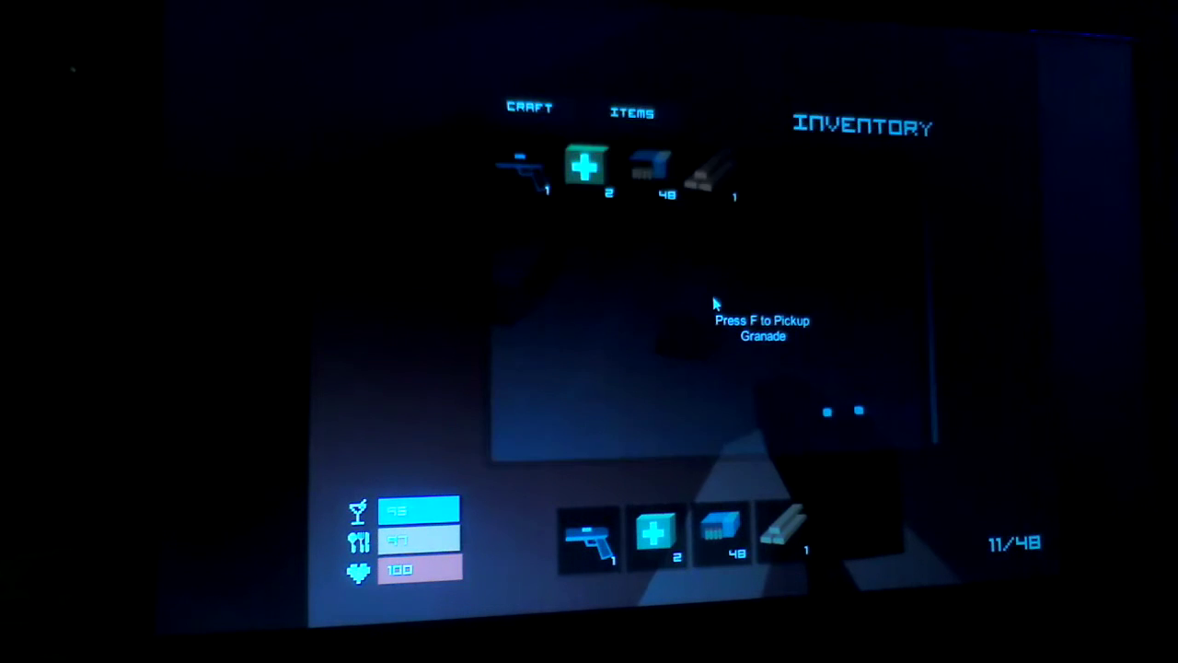
key("Escape")
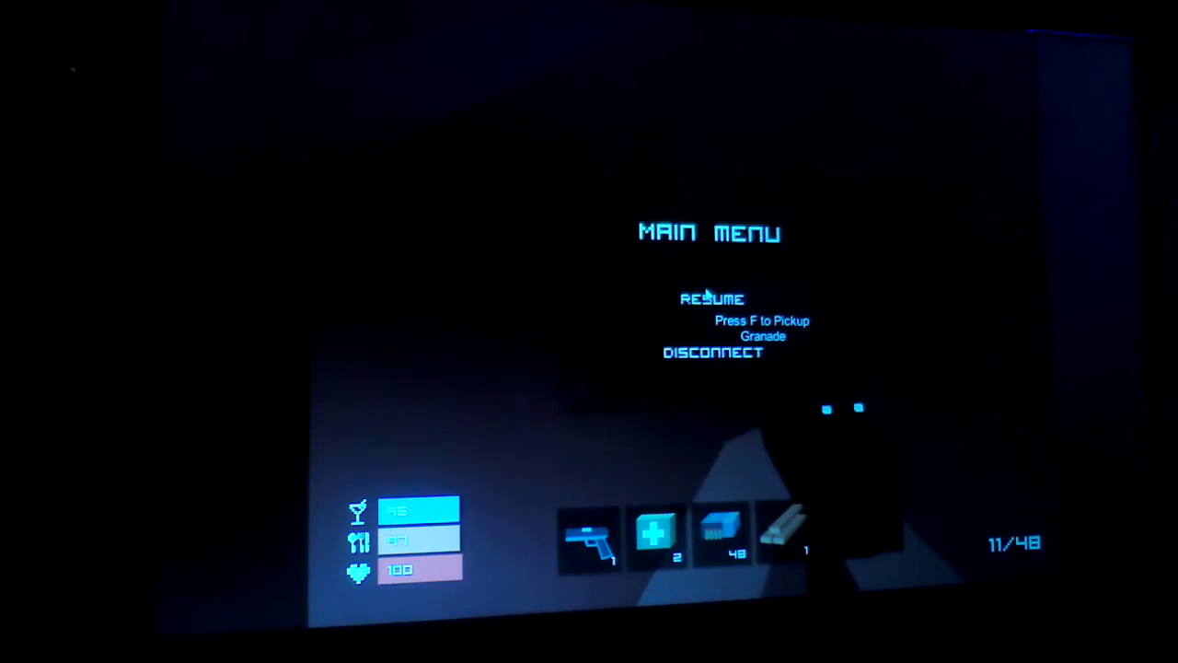
key("Escape")
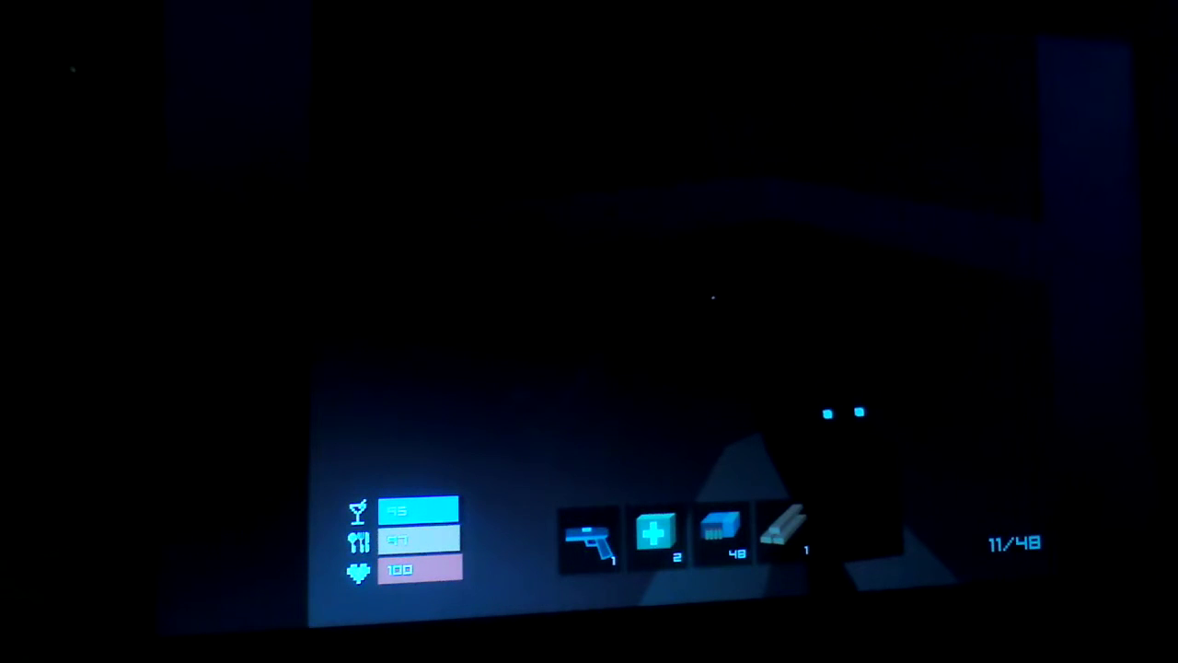
key("Escape")
left_click(713, 301)
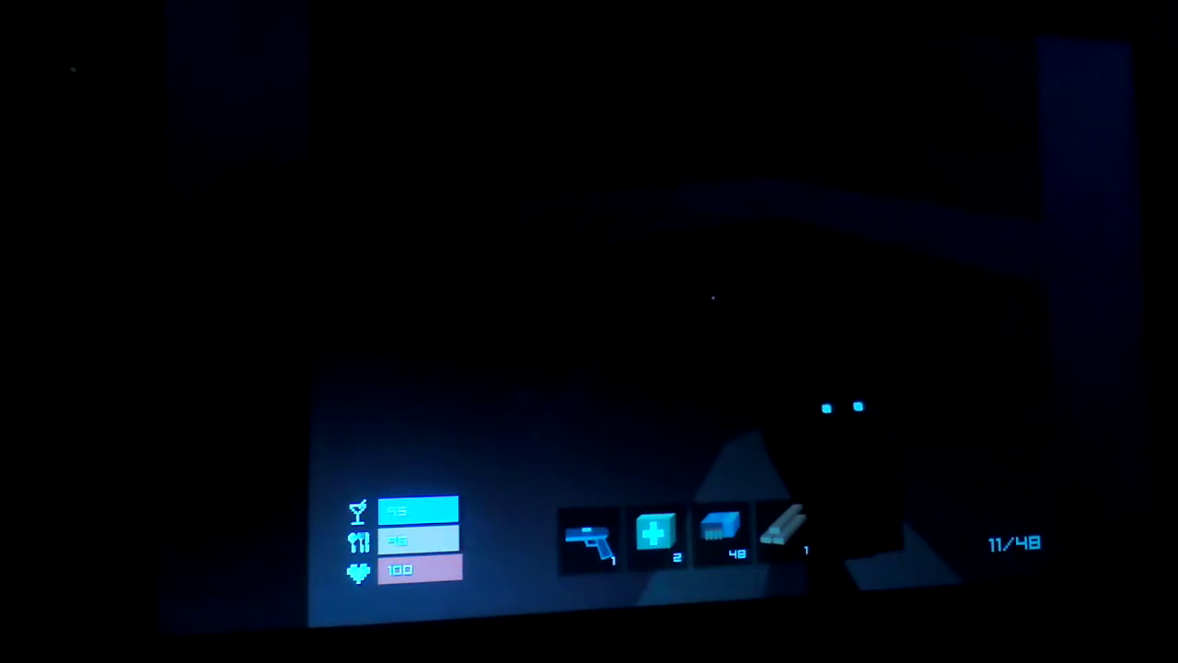
key("Tab")
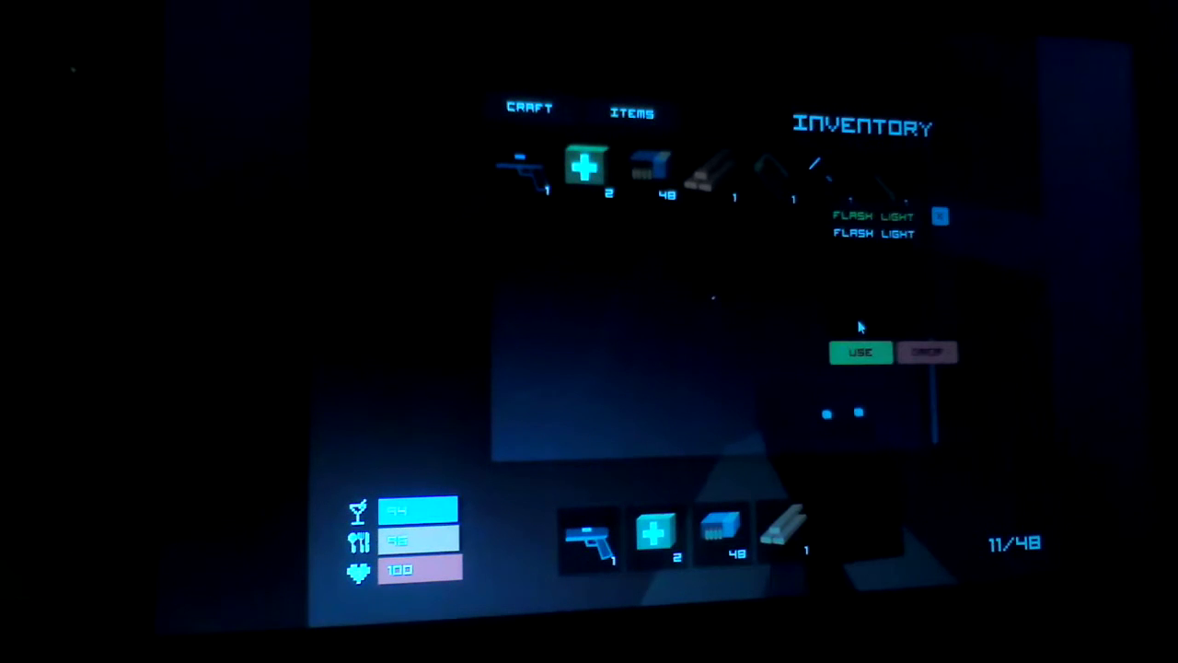
Step: Switch the flashlight on and equip the sniper rifle, loaded 10 with none spare
left_click(861, 352)
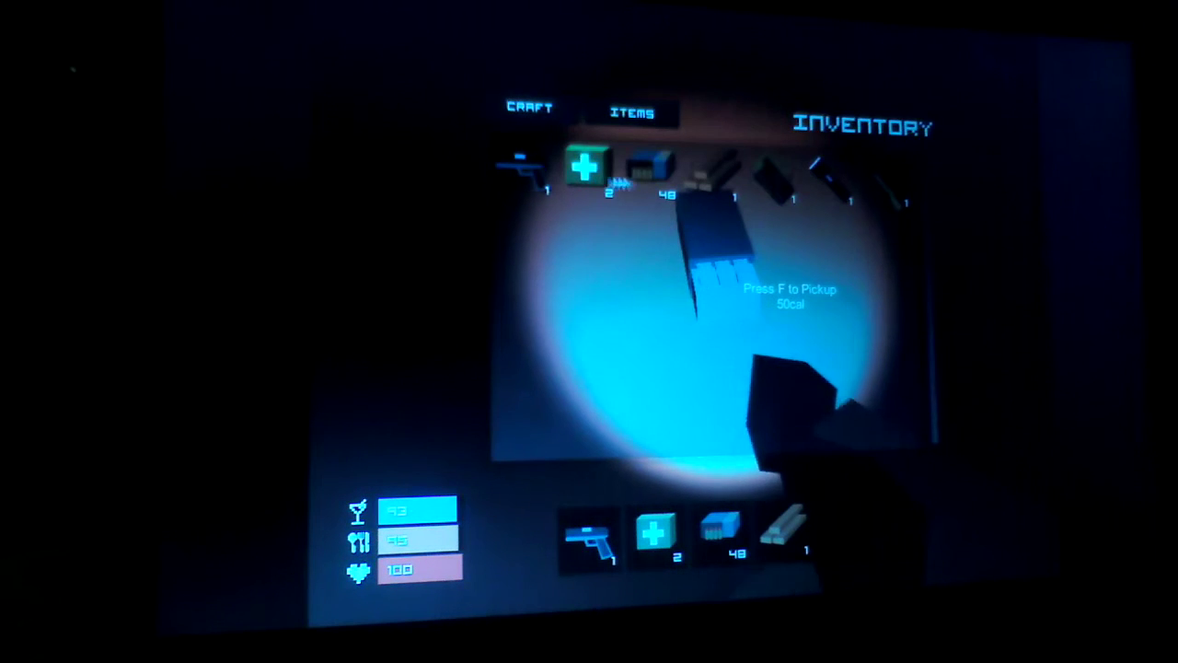
left_click(522, 168)
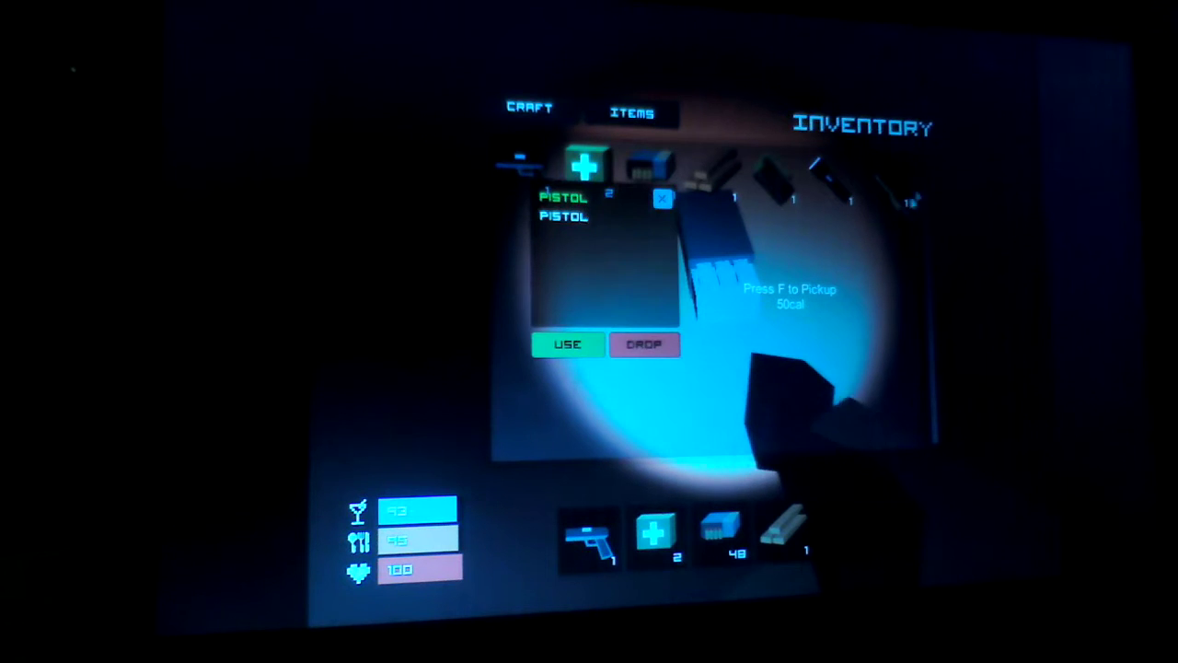
left_click(889, 193)
left_click(924, 358)
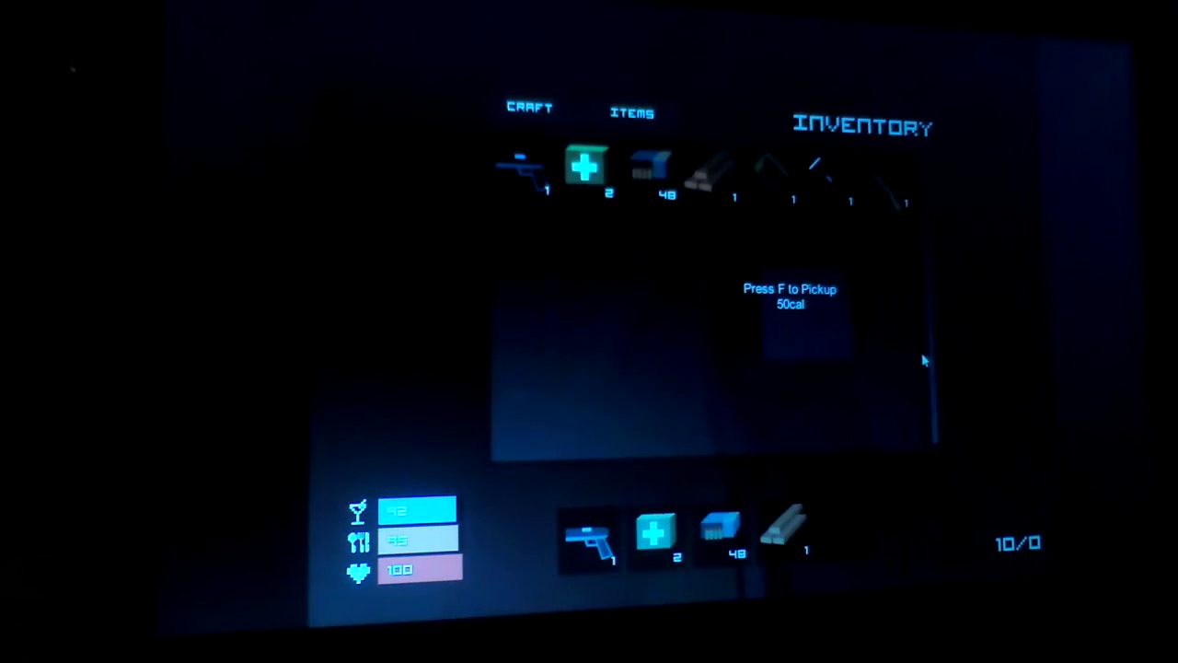
Step: Resume play, gather items, and view the inventory with its new 40-round ammo stack
key("Escape")
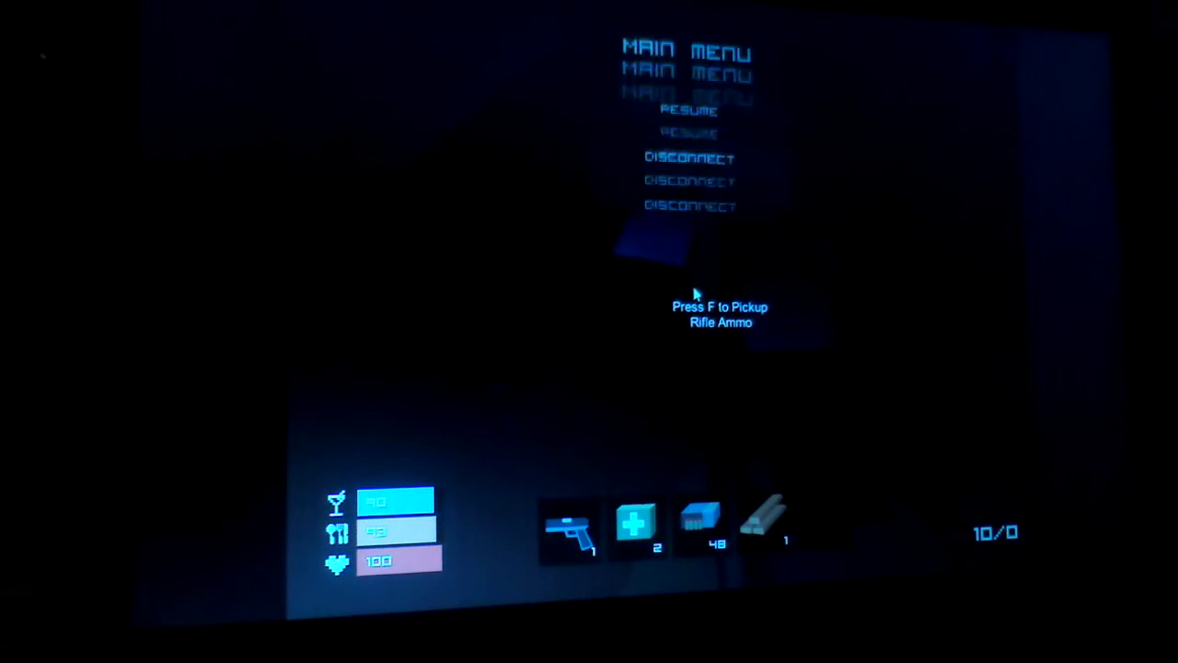
left_click(675, 291)
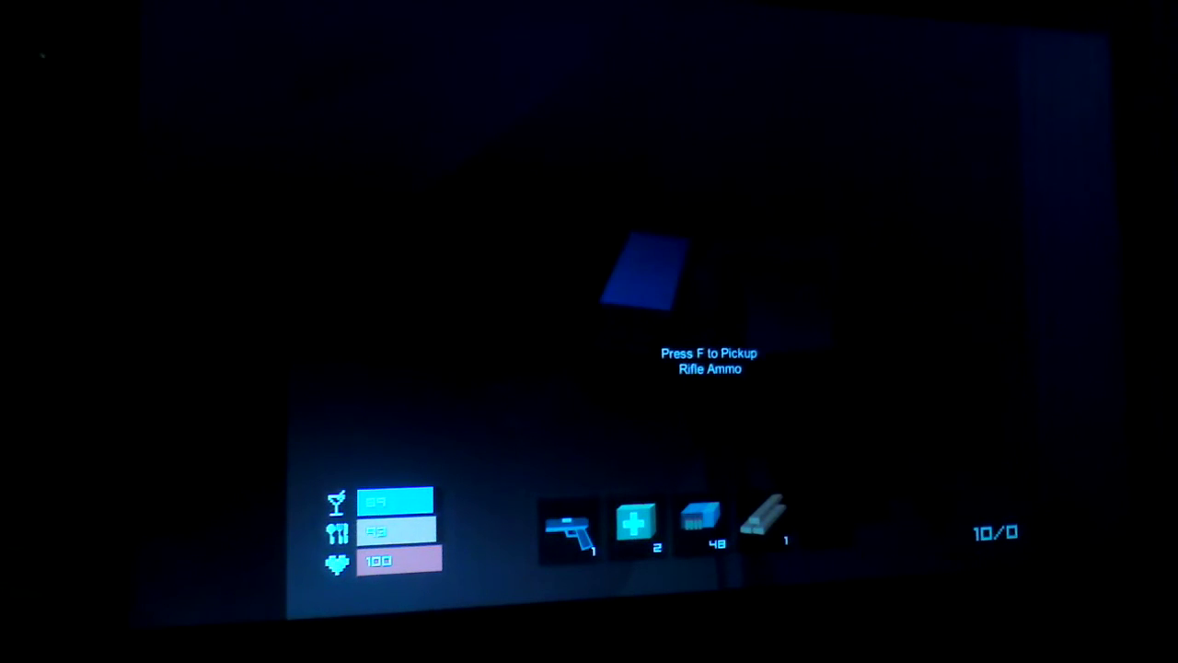
key("Tab")
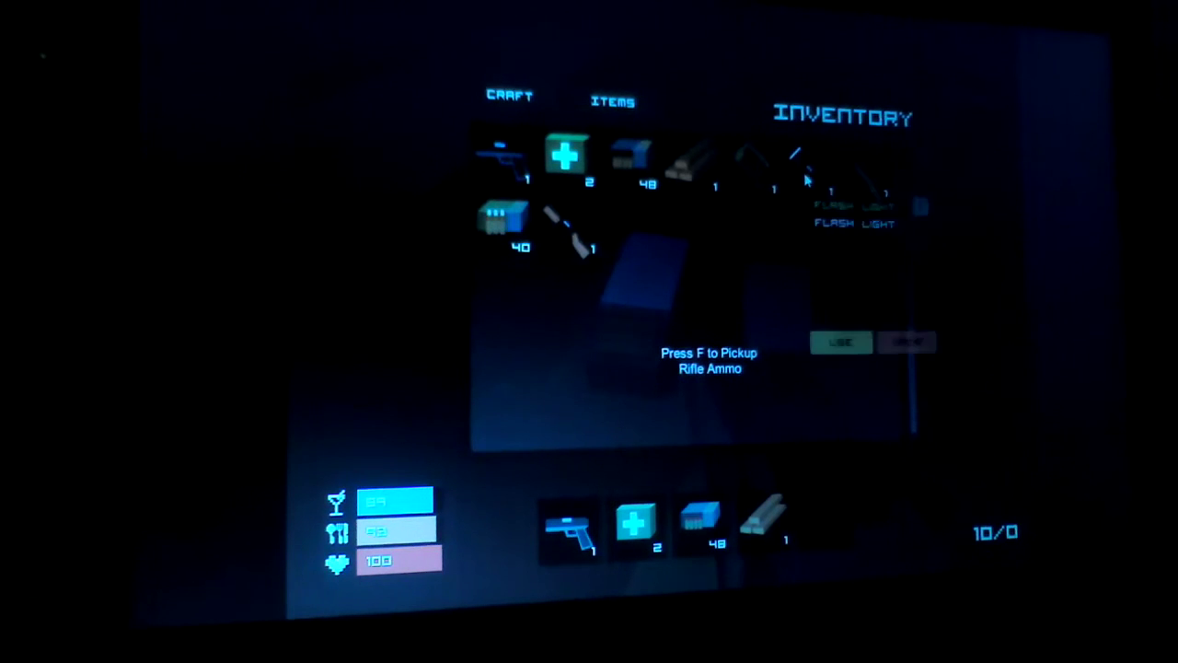
Step: Switch the flashlight on and go back to playing
left_click(840, 343)
key("Escape")
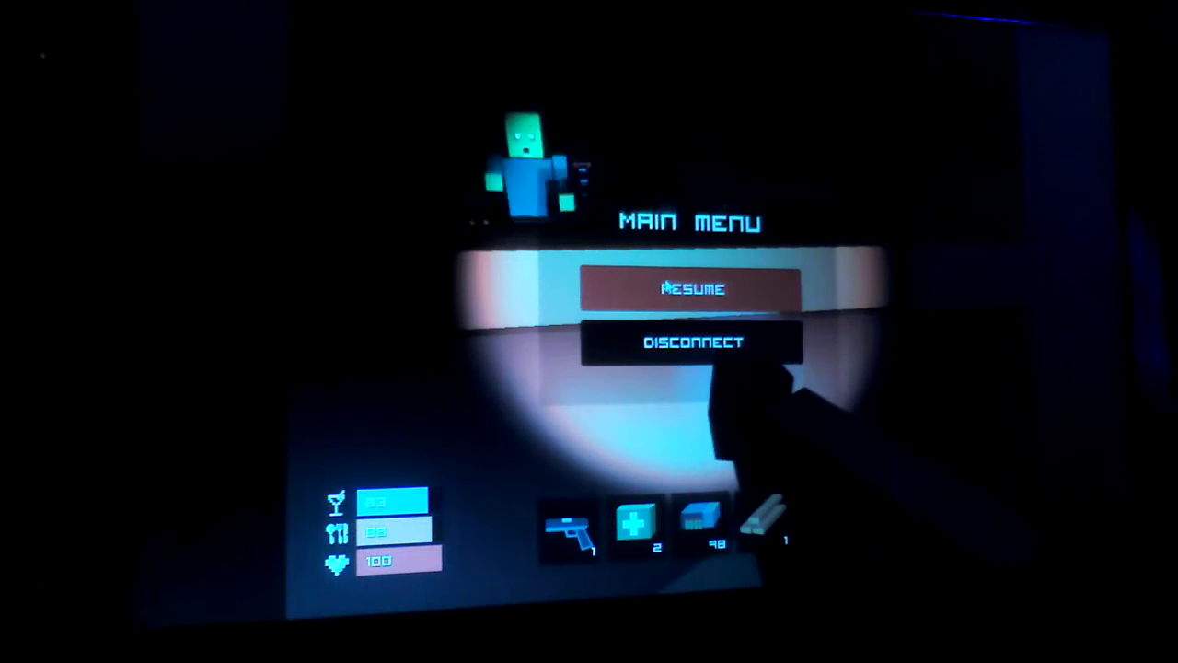
Step: Resume gameplay and bring up the inventory
left_click(665, 288)
key("Tab")
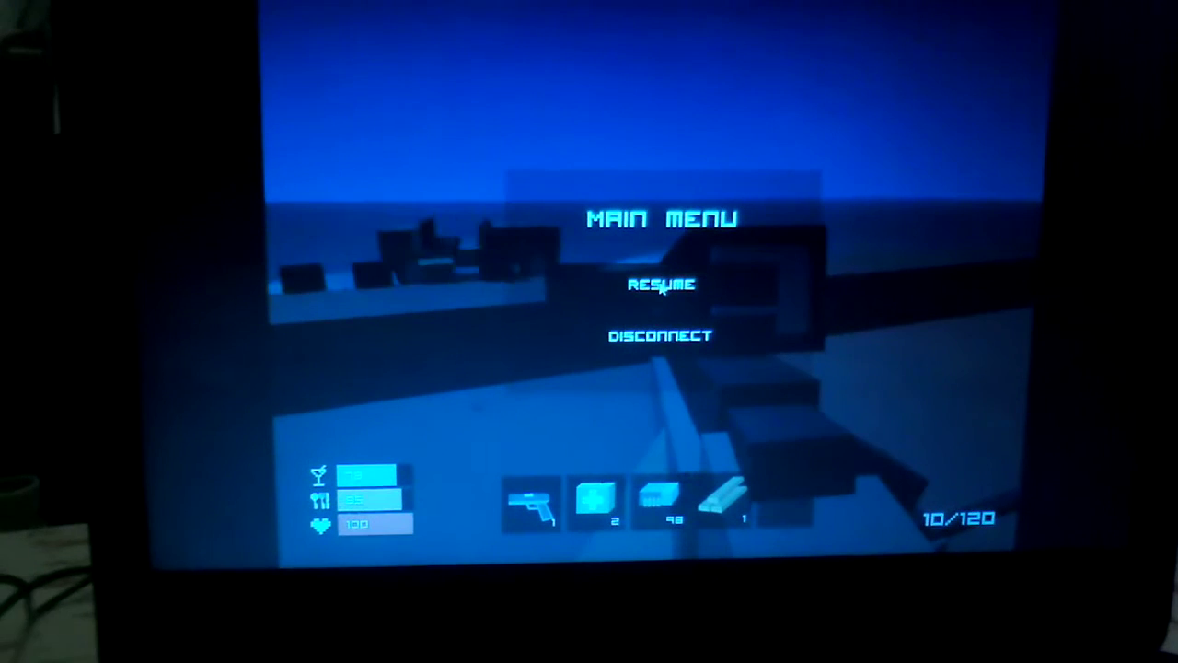
Step: Resume play and briefly equip the M4 Assault Rifle from the inventory
left_click(662, 285)
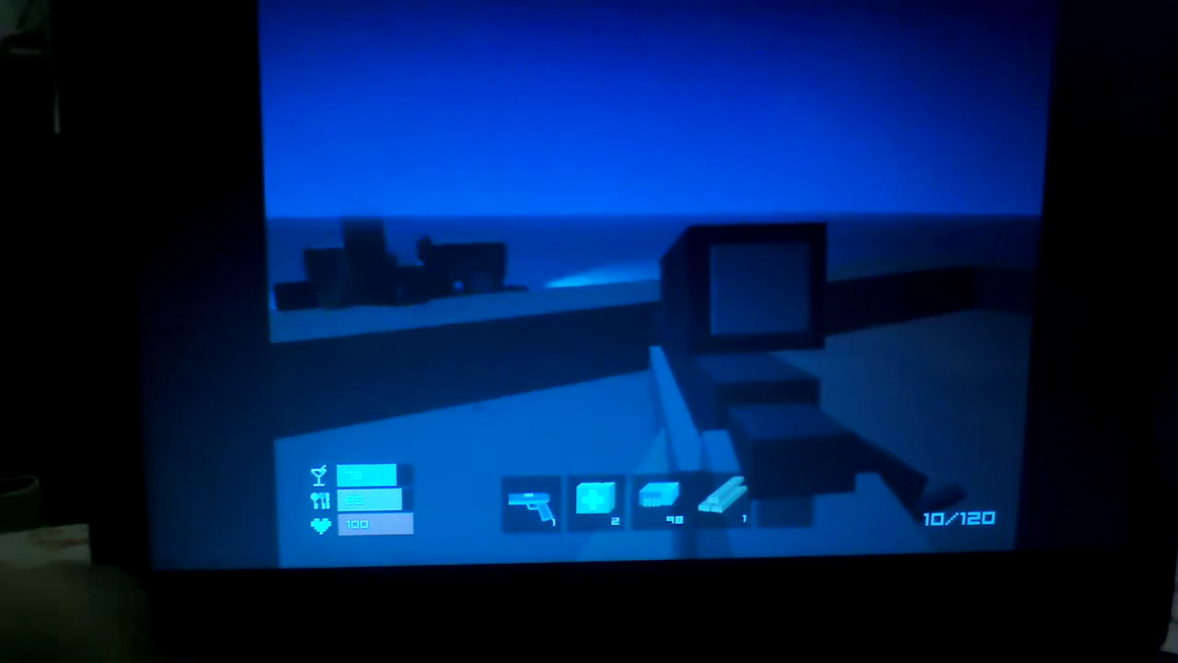
key("Escape")
left_click(659, 281)
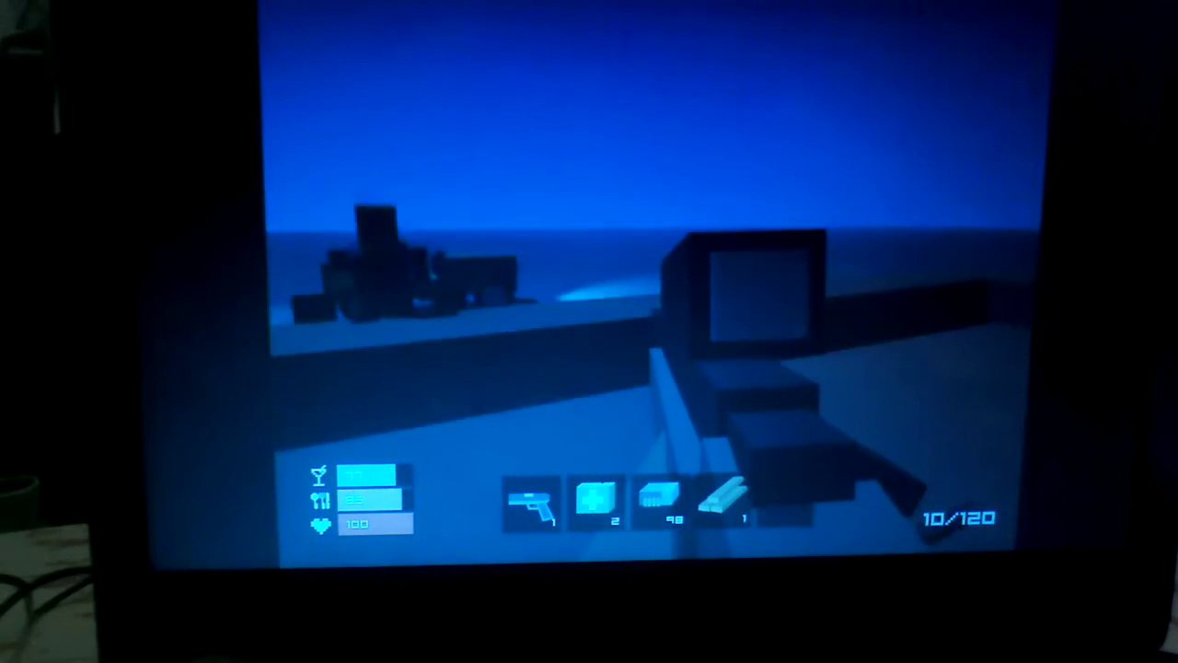
key("i")
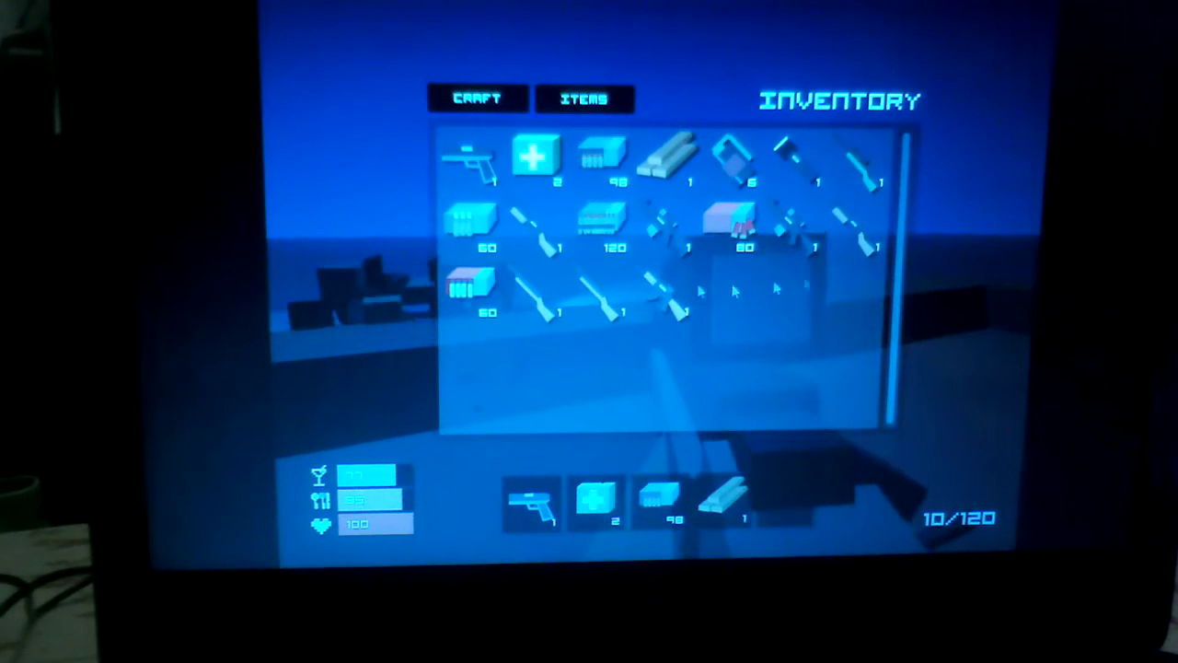
left_click(799, 237)
left_click(823, 397)
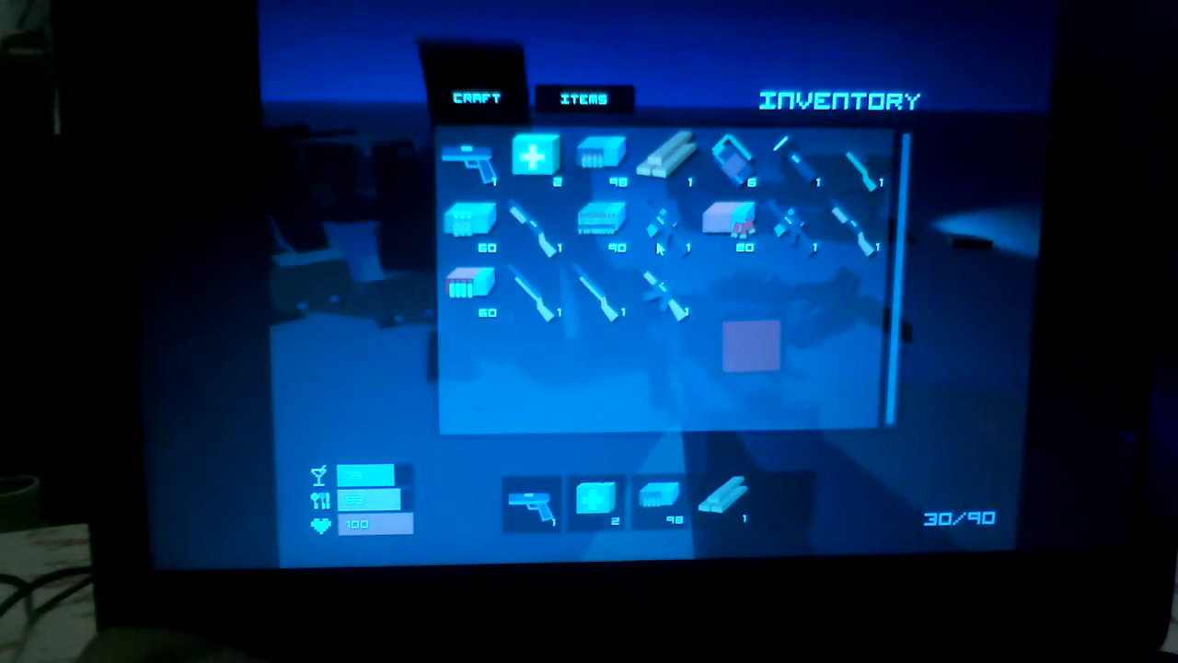
Step: Equip the pump shotgun and return to play
left_click(547, 230)
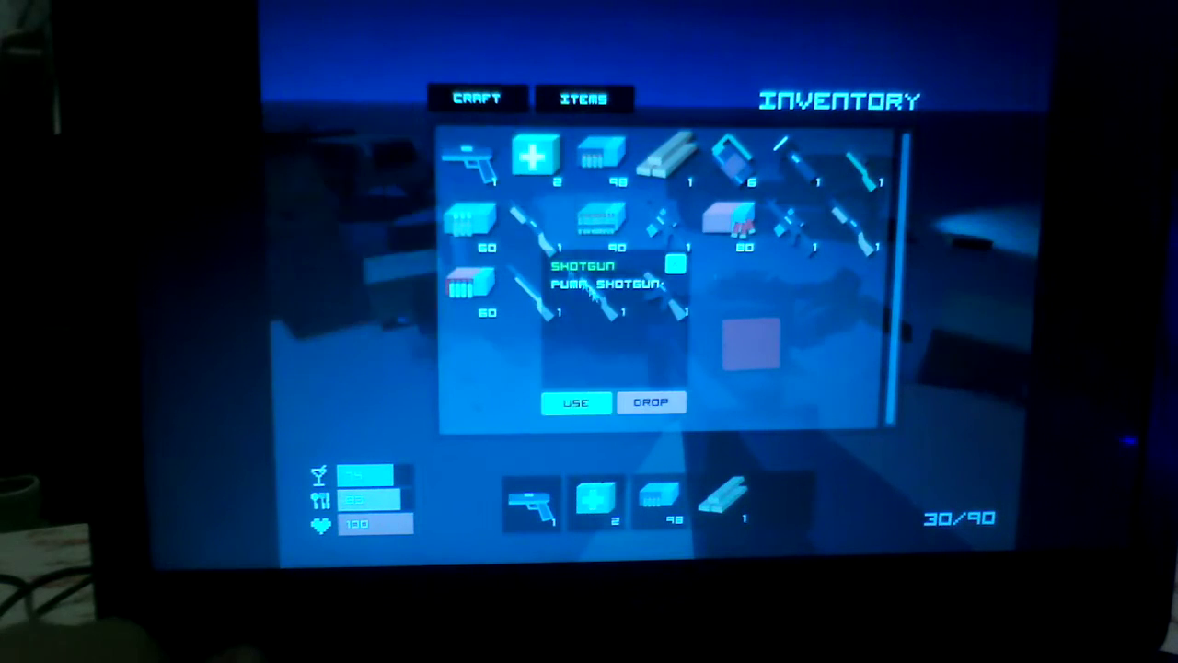
left_click(570, 405)
key("Escape")
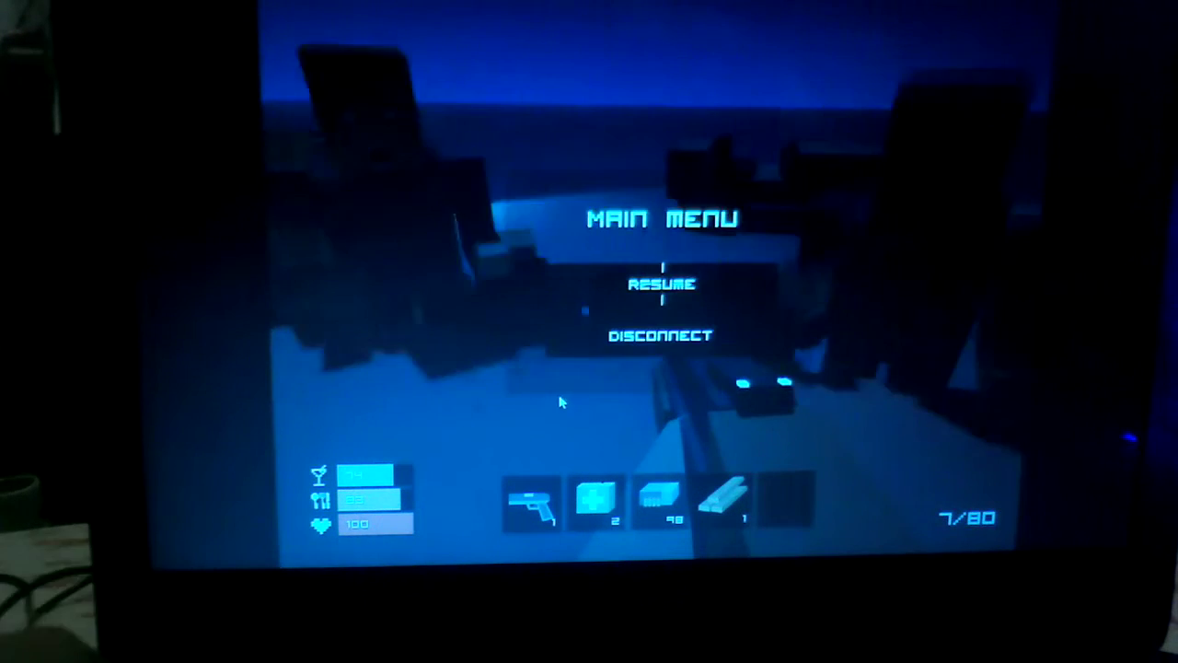
Step: Collect the shotgun shells, raising reserve ammo to 113, and fire the shotgun once
key("Escape")
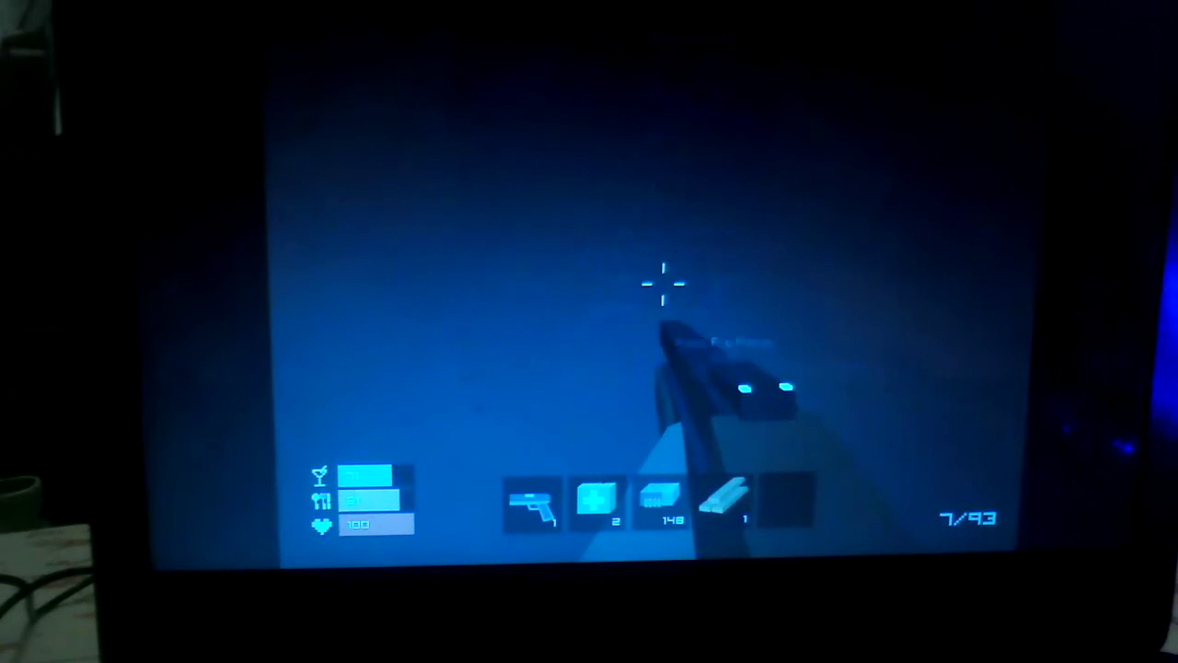
key("f")
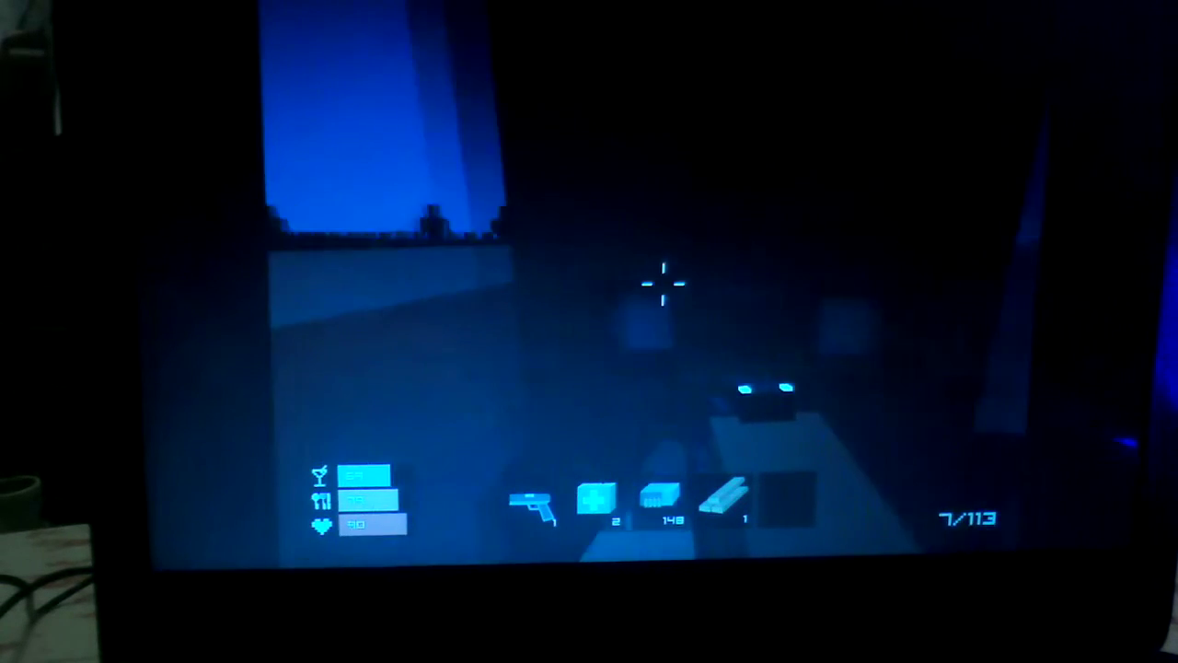
left_click(662, 284)
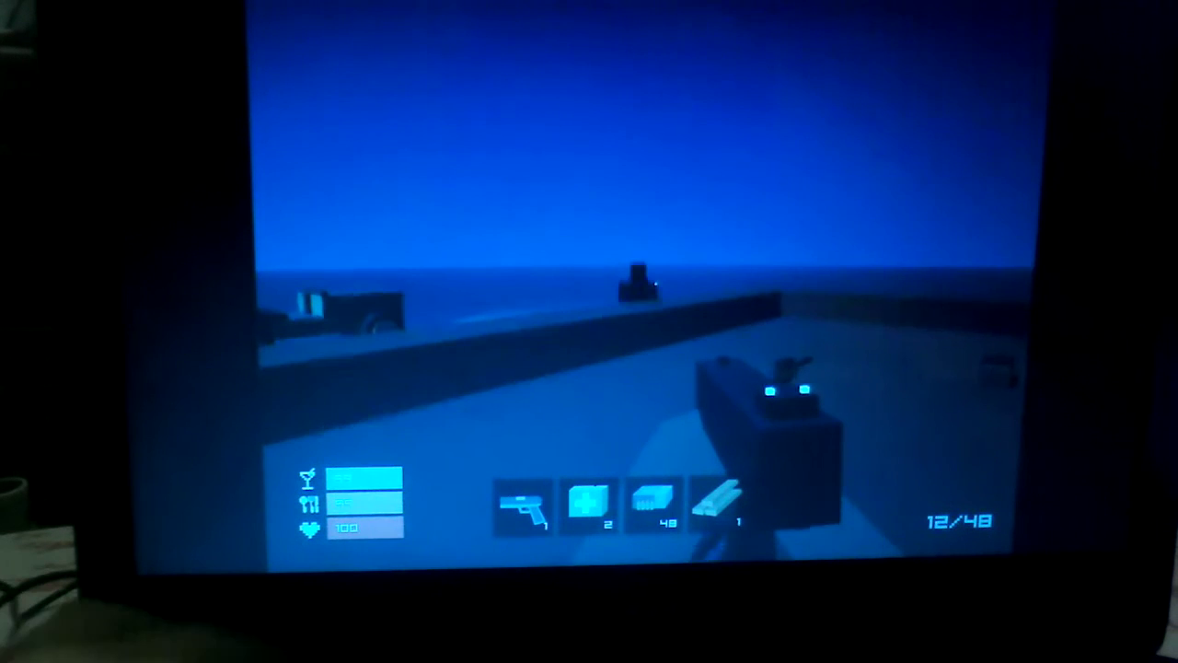
Step: Grab the dropped shotgun, then cycle through the menus and resume play
key("i")
key("i")
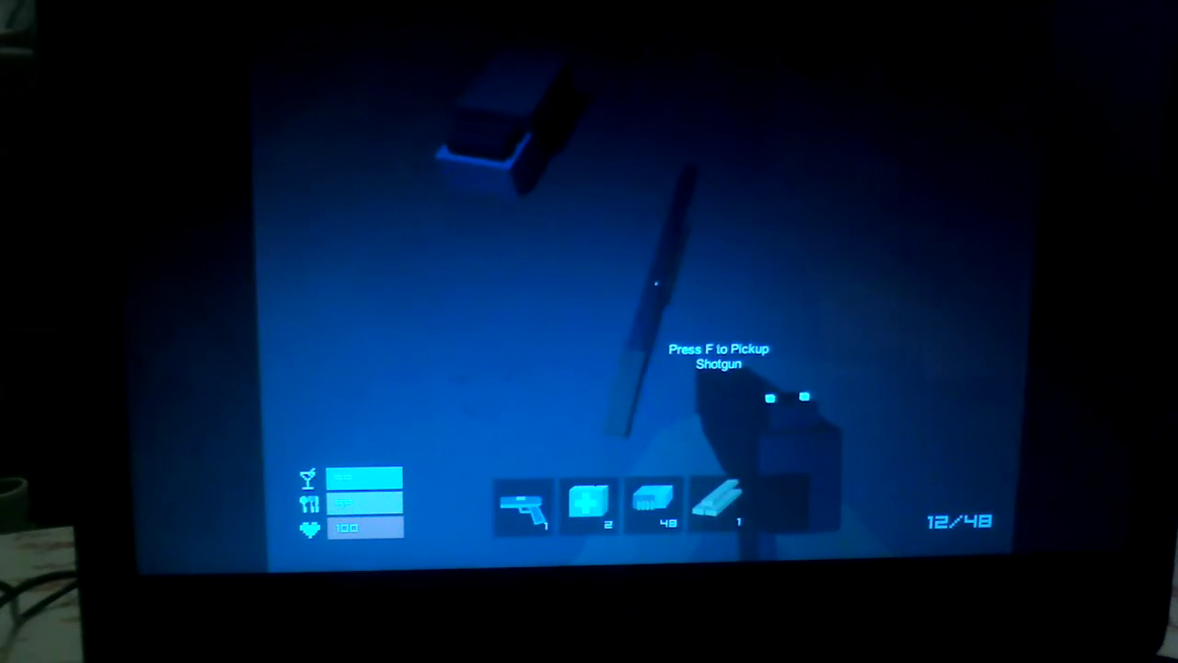
key("f")
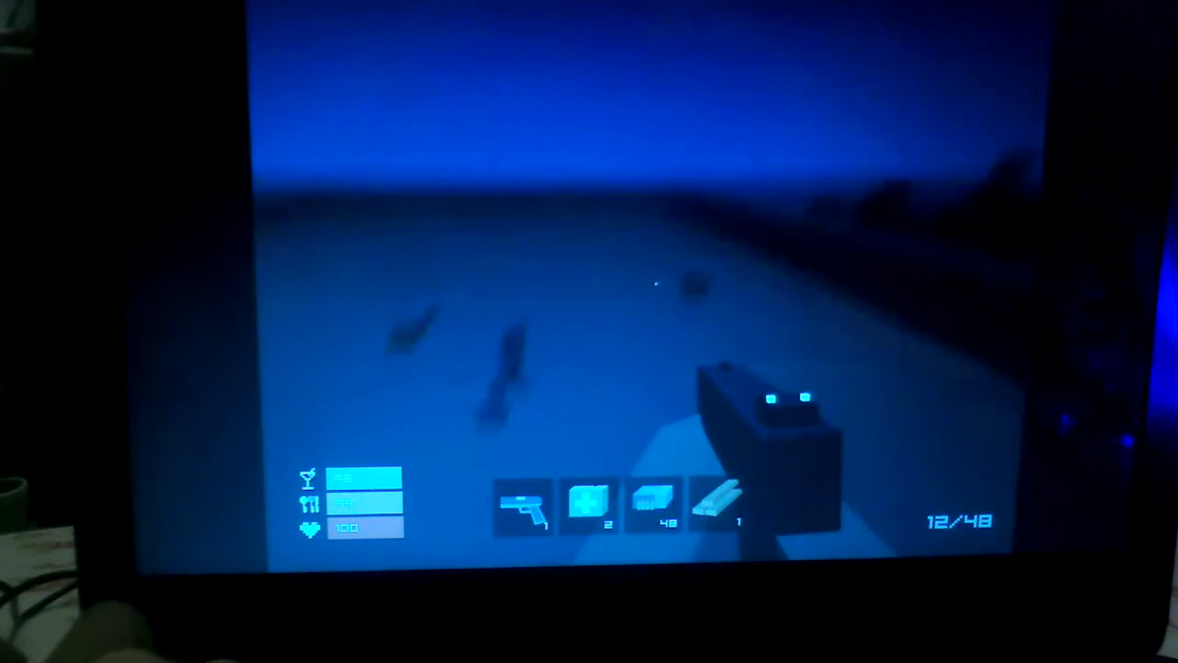
key("Tab")
key("Escape")
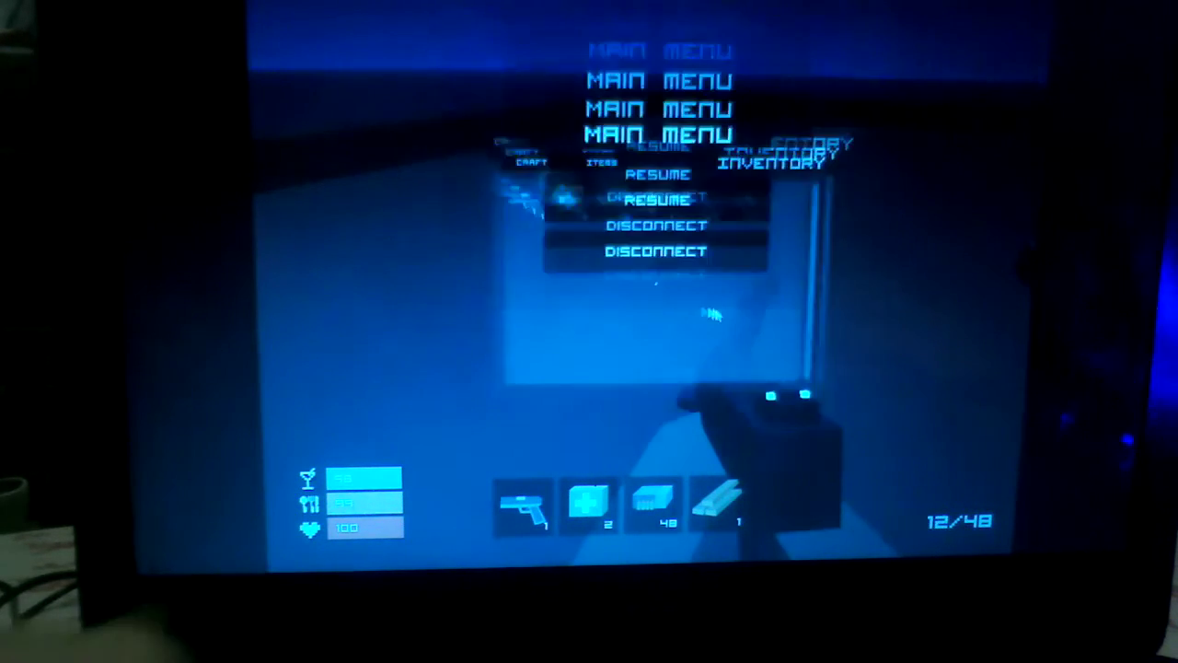
left_click(681, 285)
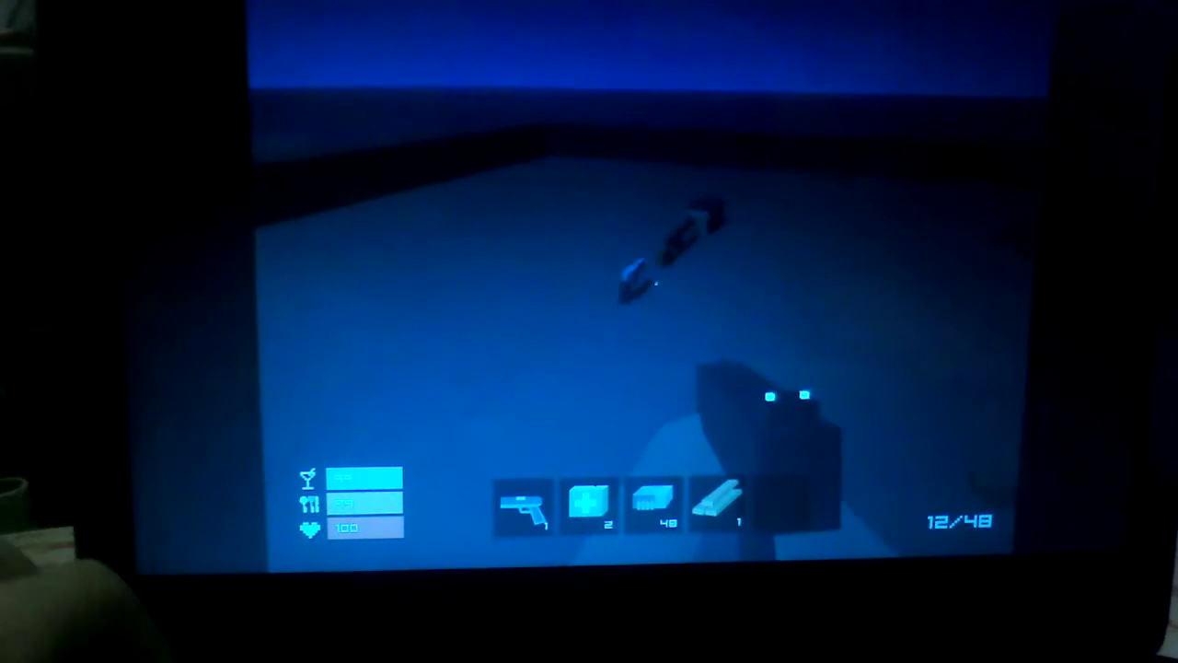
key("w")
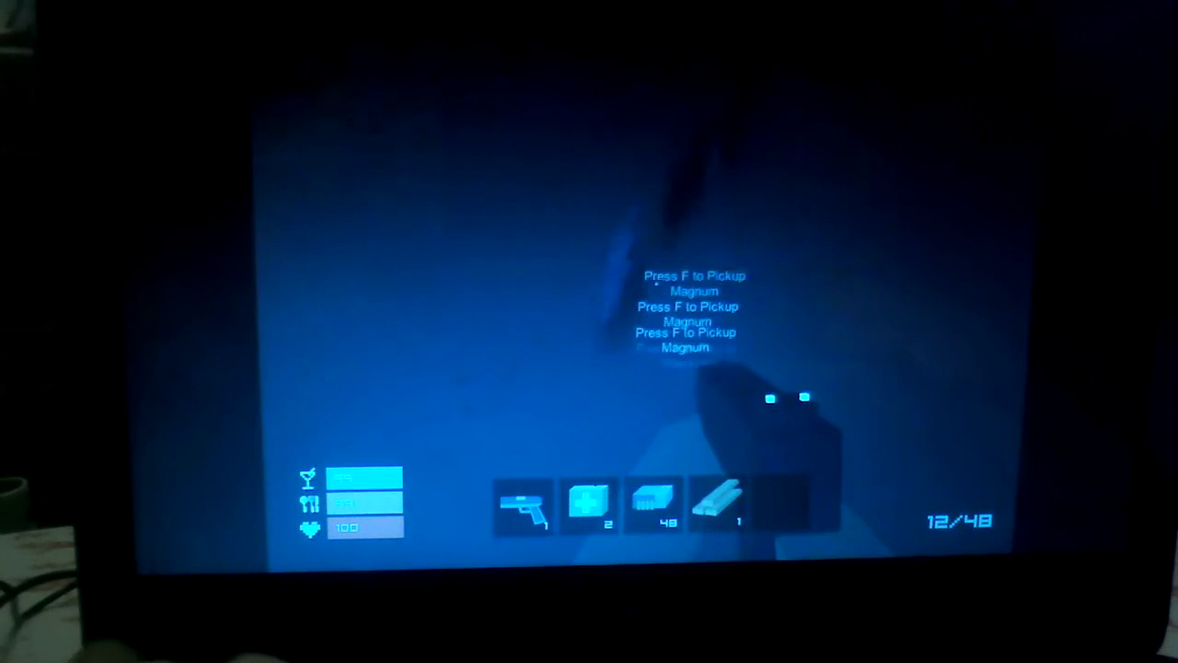
key("w")
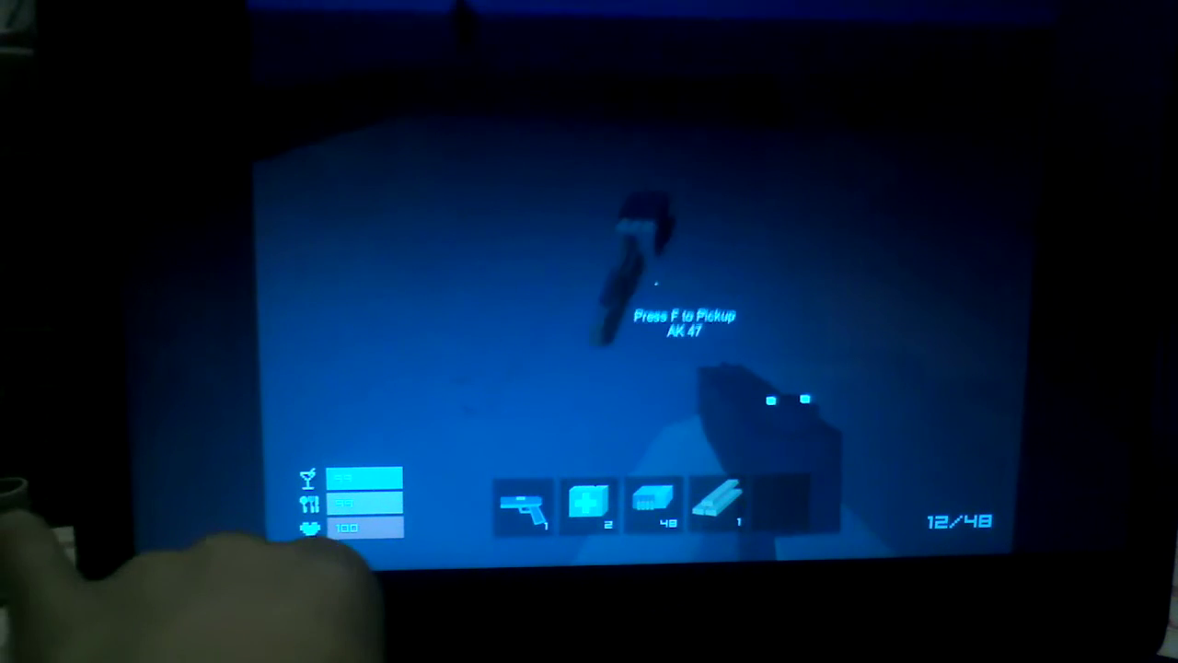
key("w")
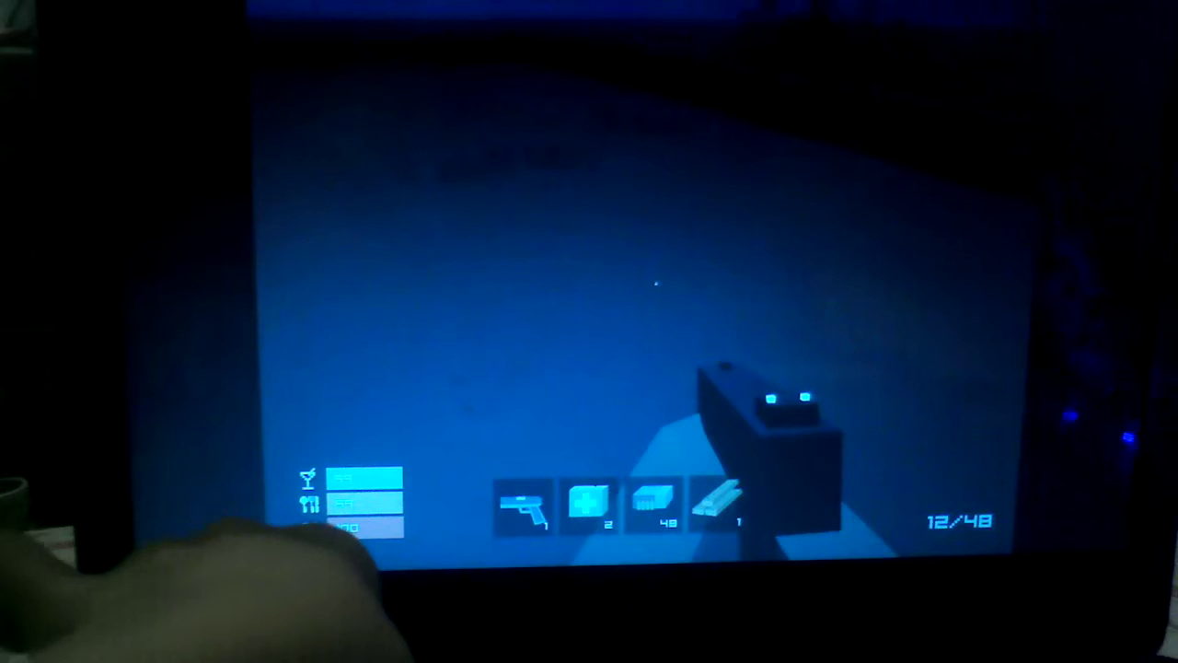
key("w")
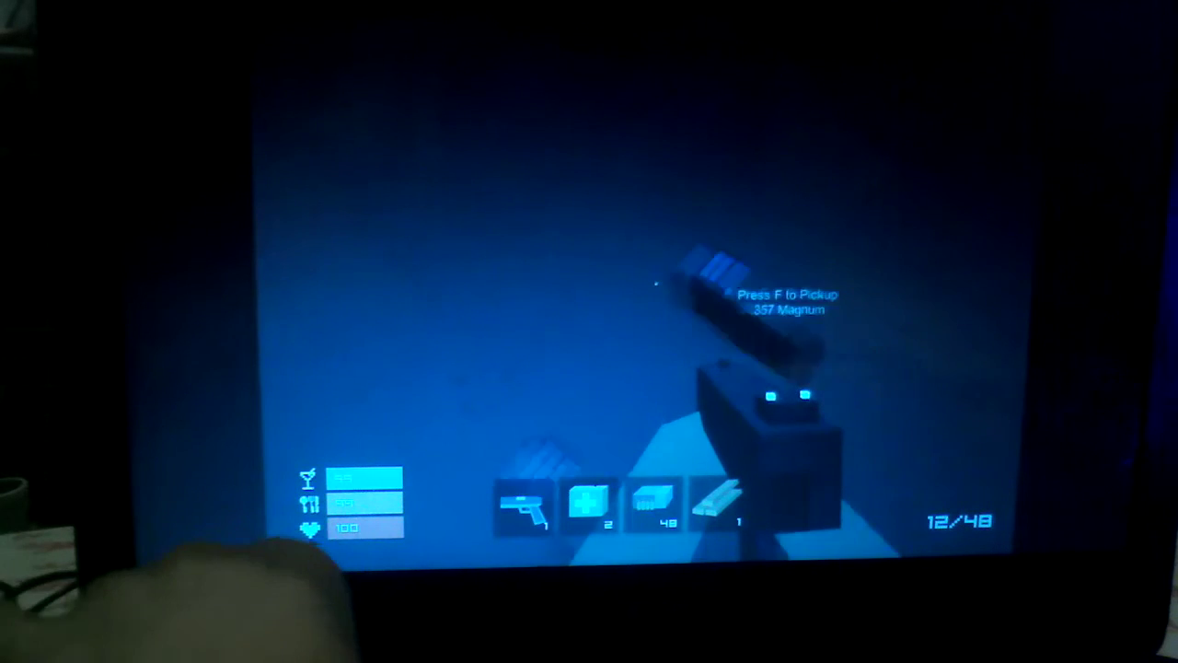
key("w")
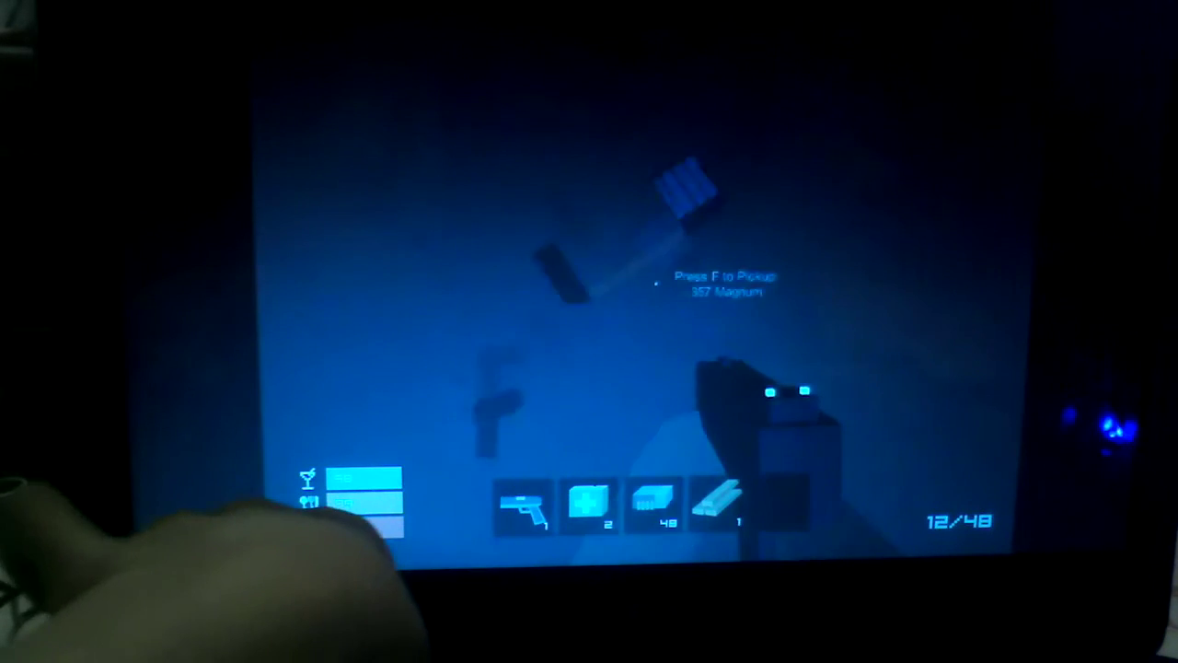
key("w")
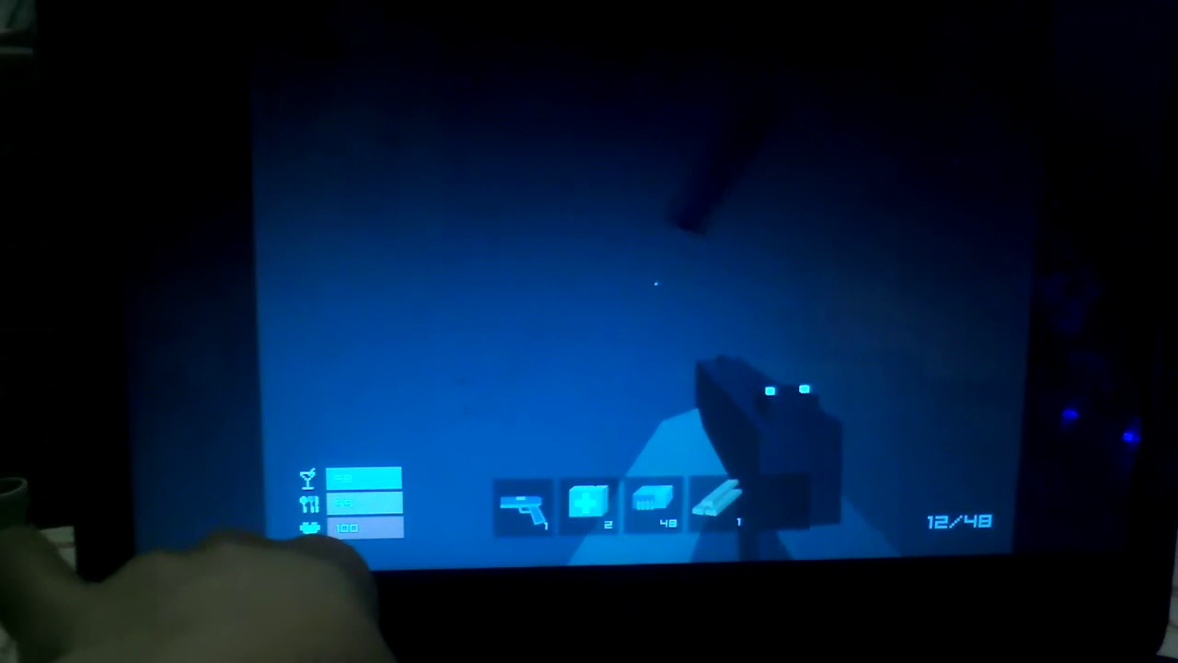
key("w")
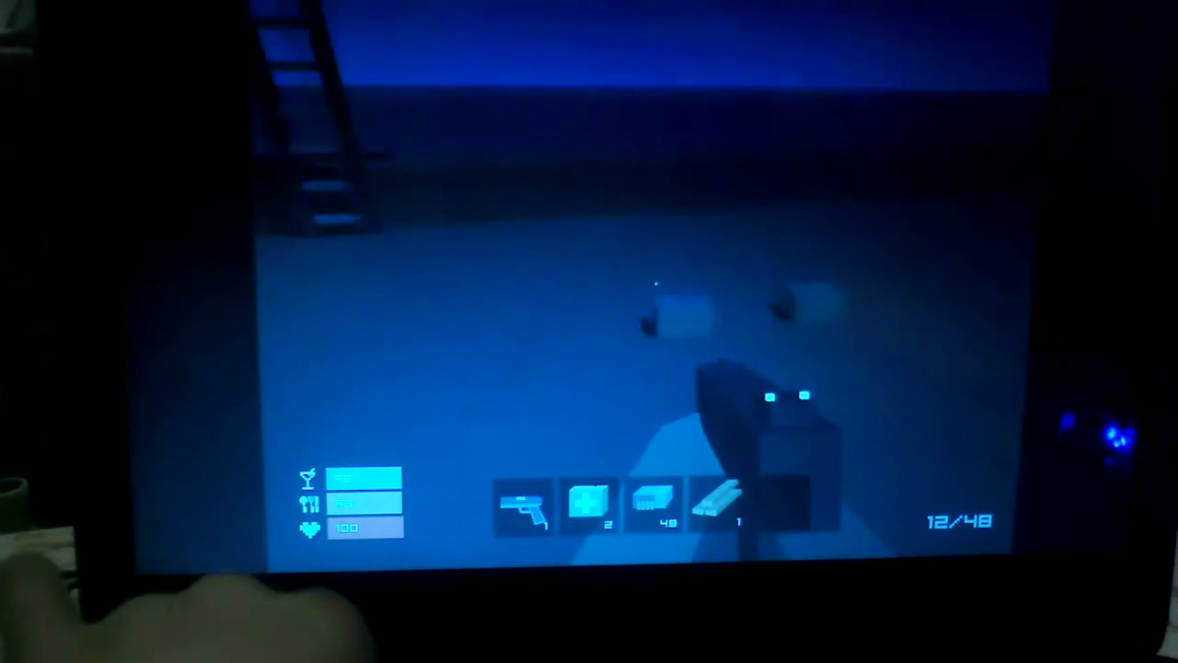
key("w")
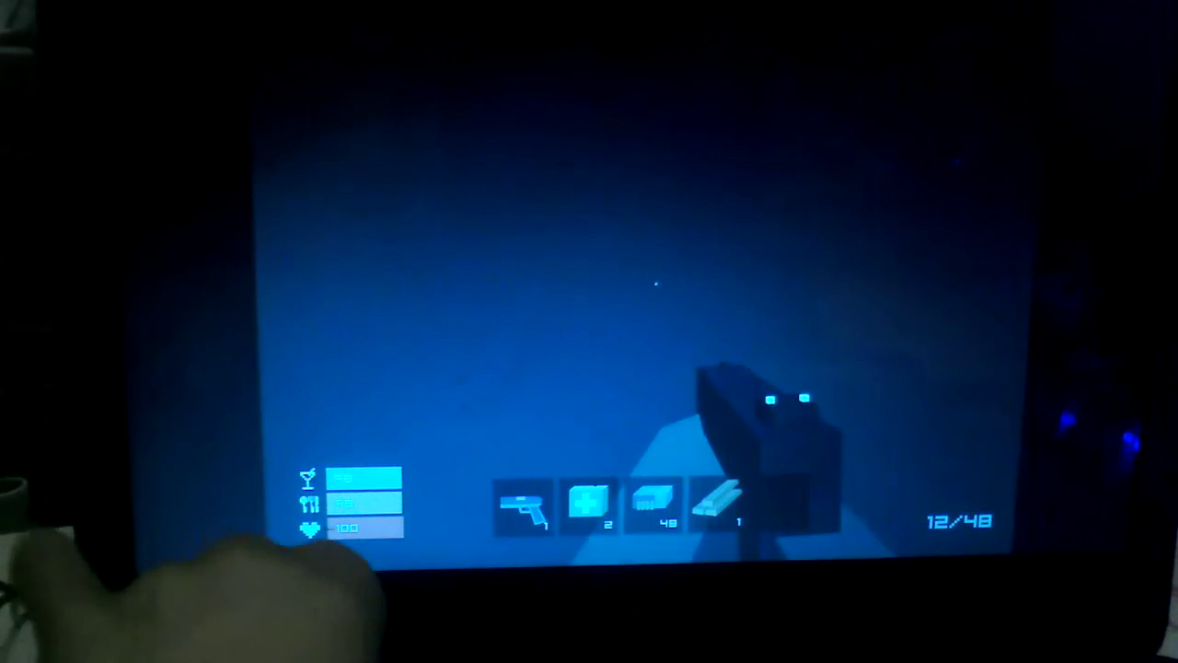
key("w")
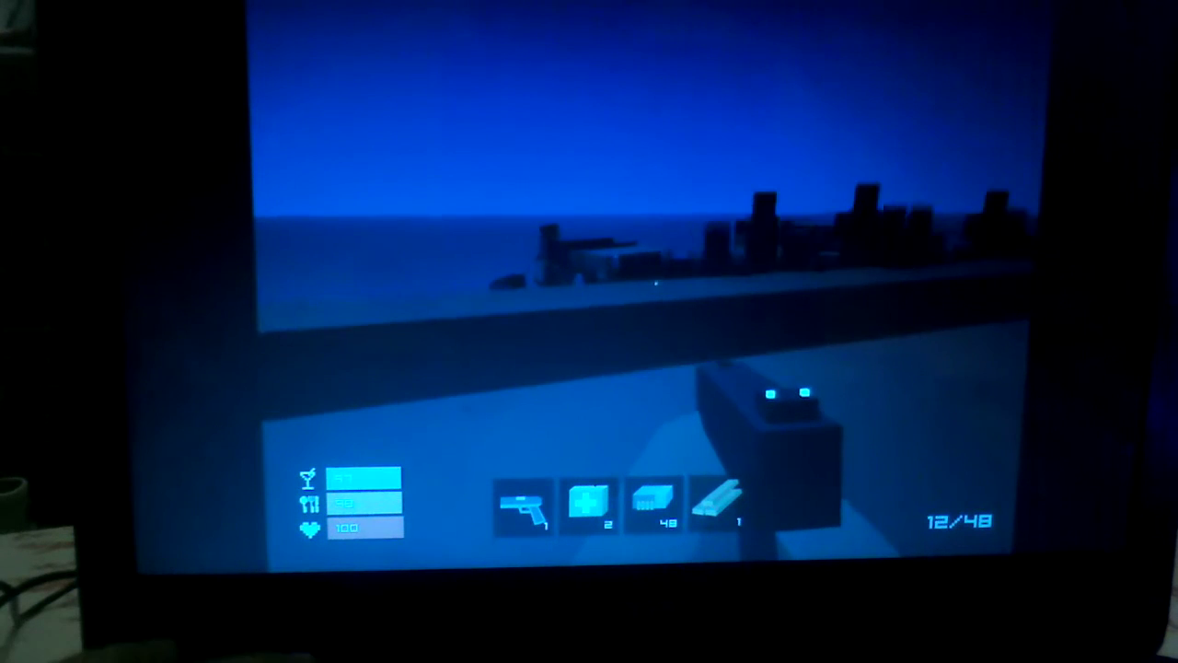
Step: Inspect the grenade in the inventory, then exit to the main menu
key("Tab")
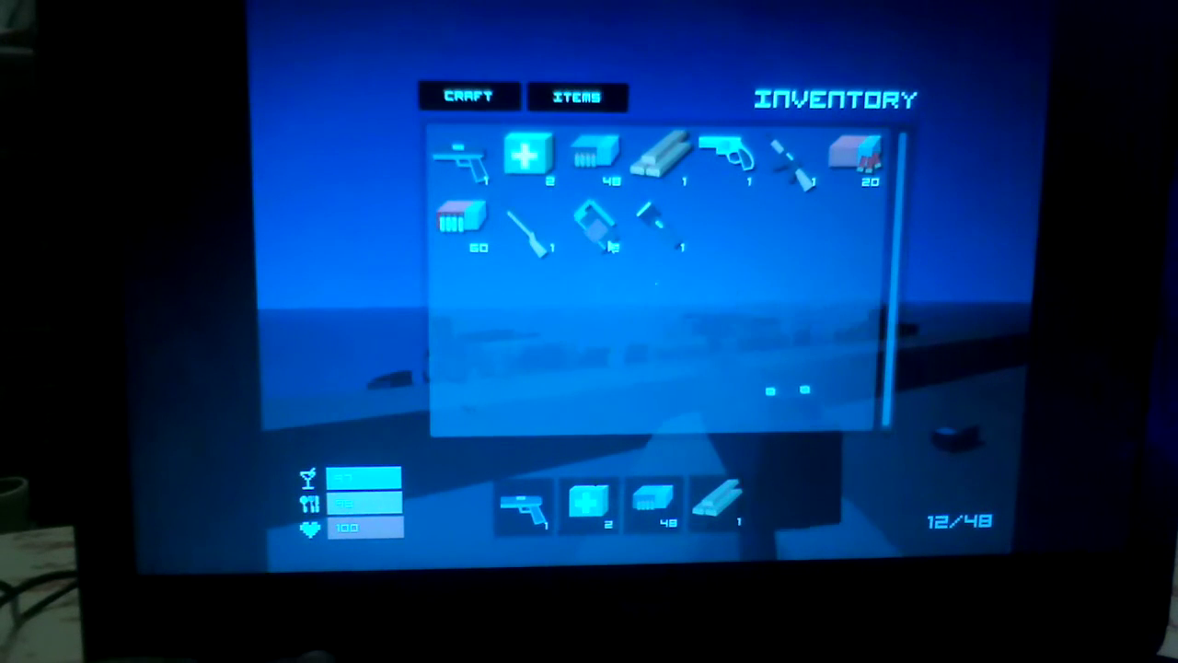
left_click(651, 222)
left_click(648, 405)
key("Escape")
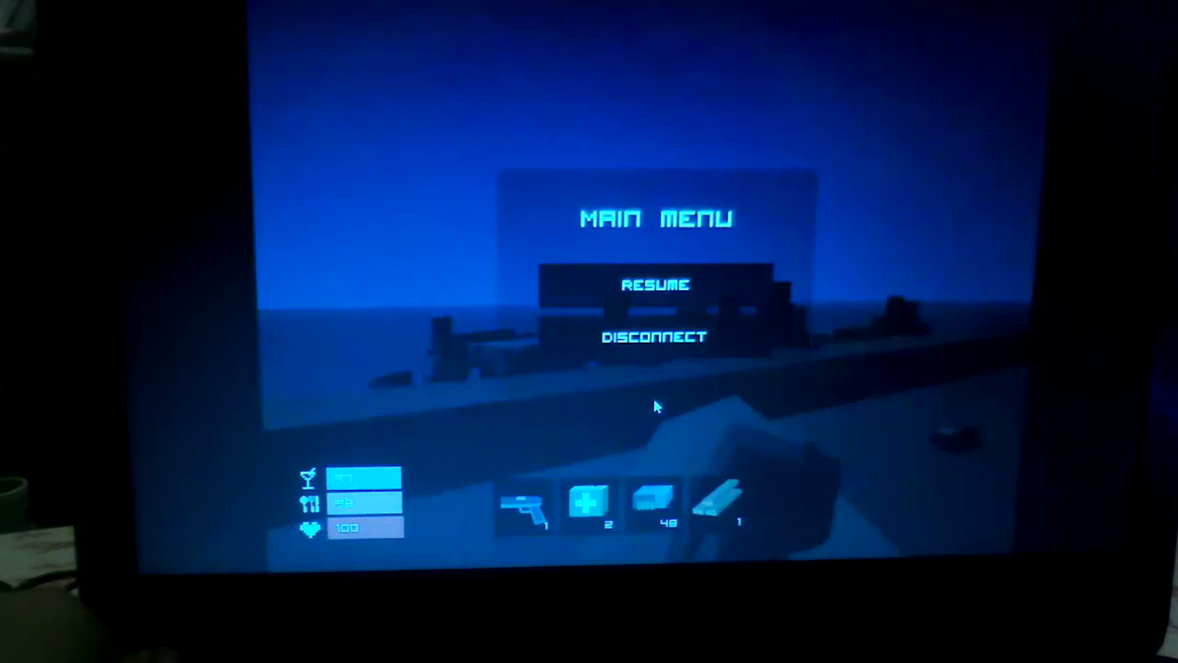